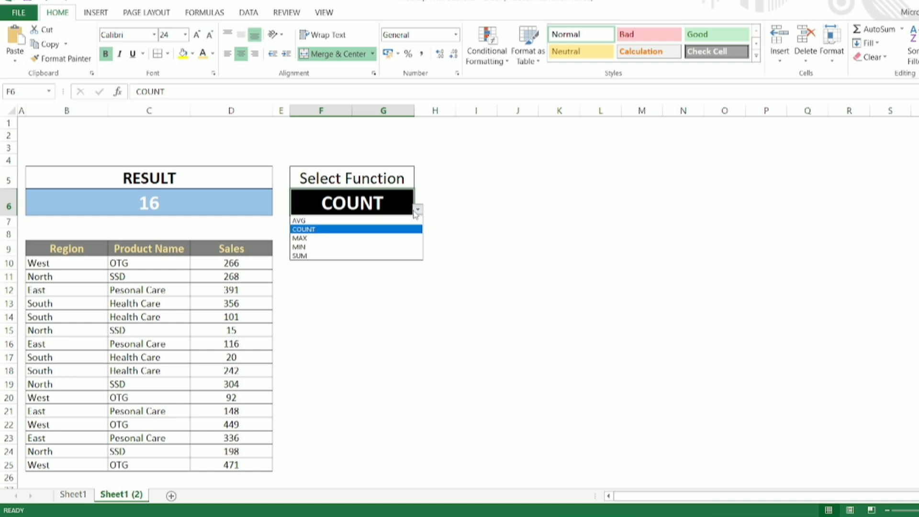
Step: Choose SUM as the function in cell F6 of the finished example
left_click(350, 256)
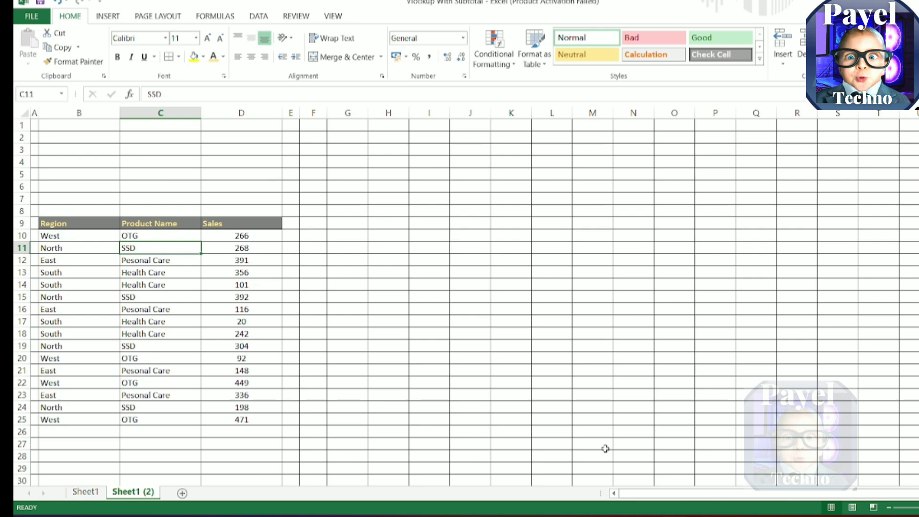
Step: Review the sales table in B9:D25, going through its Region, Product Name and Sales columns
left_click(458, 237)
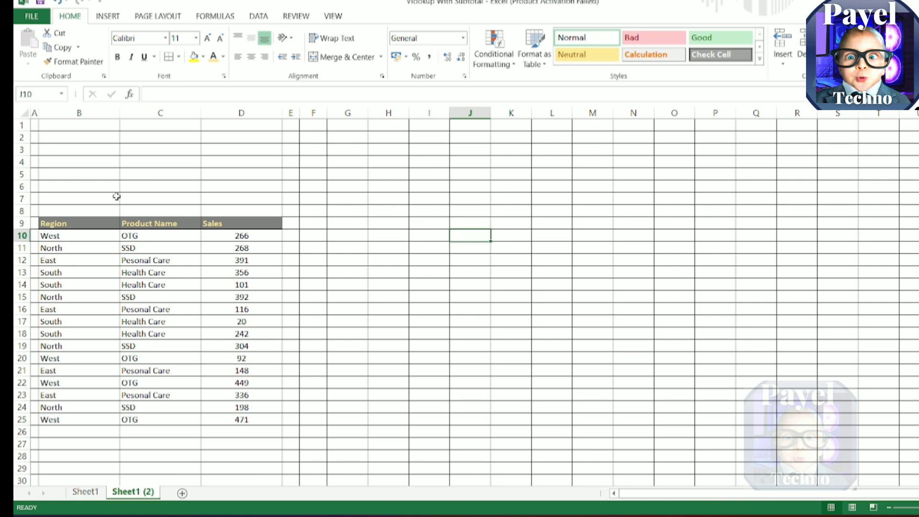
left_click(98, 224)
left_click_drag(98, 225, 240, 419)
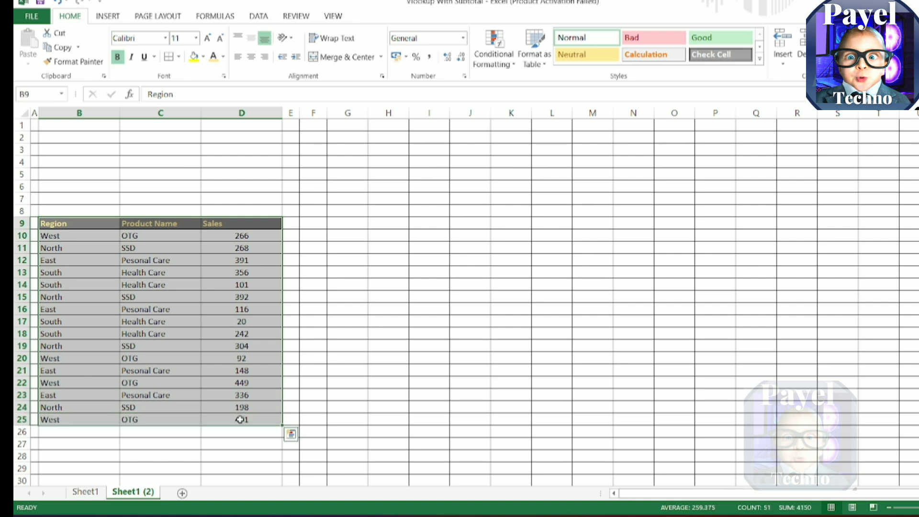
left_click(180, 443)
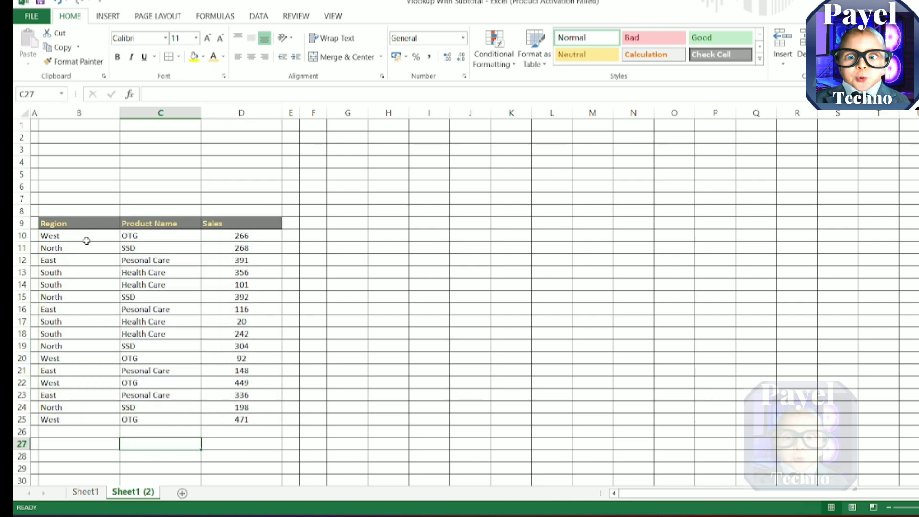
left_click_drag(88, 238, 93, 406)
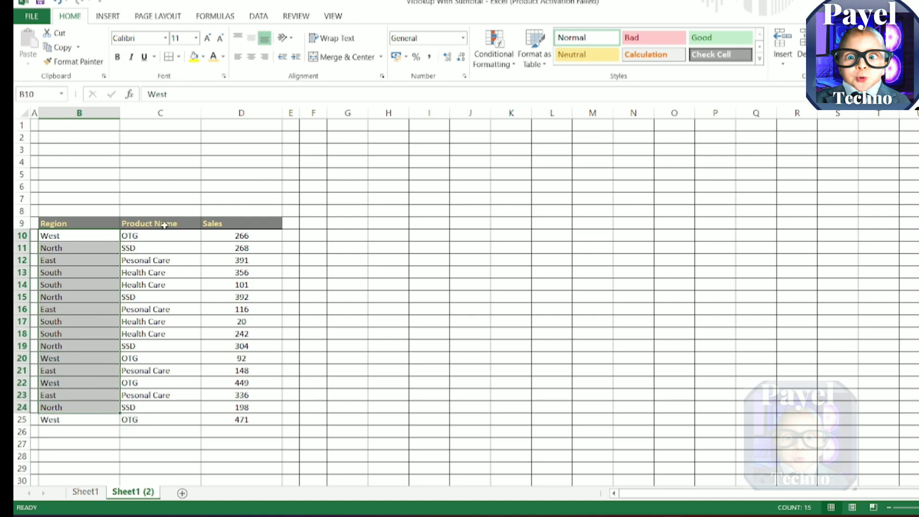
left_click_drag(163, 223, 166, 420)
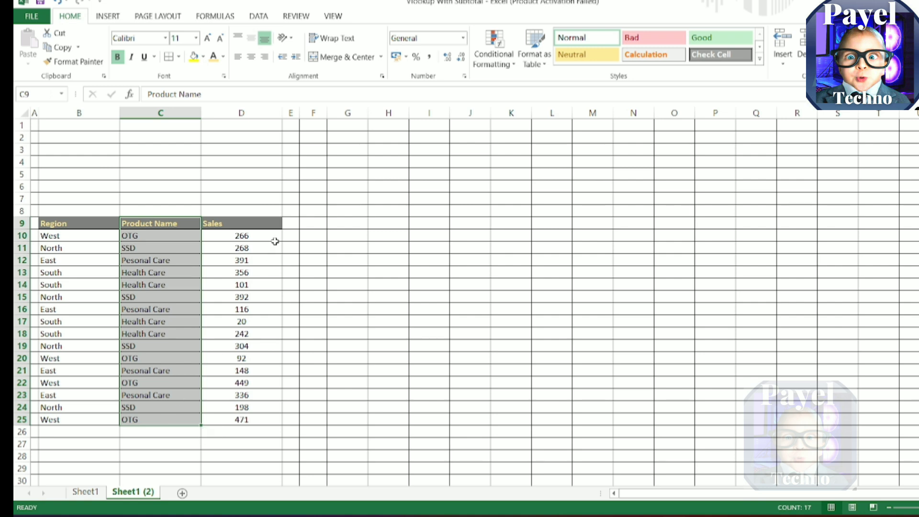
left_click_drag(248, 225, 257, 420)
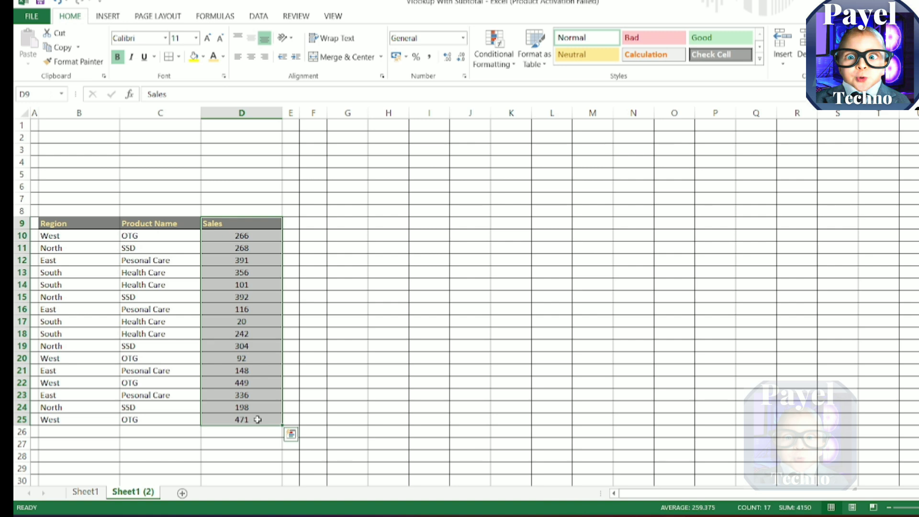
Step: Increase the font size of the whole sales table B9:D25 to 12
left_click(98, 225)
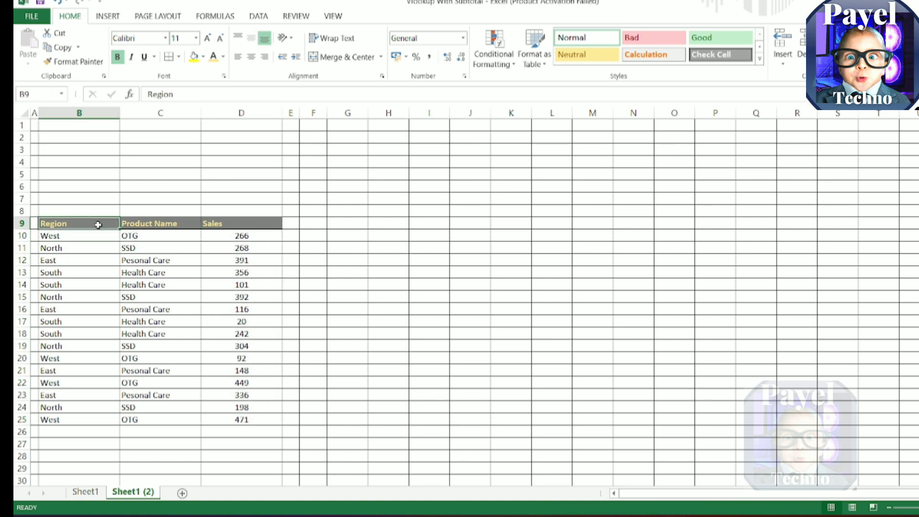
left_click_drag(98, 225, 262, 422)
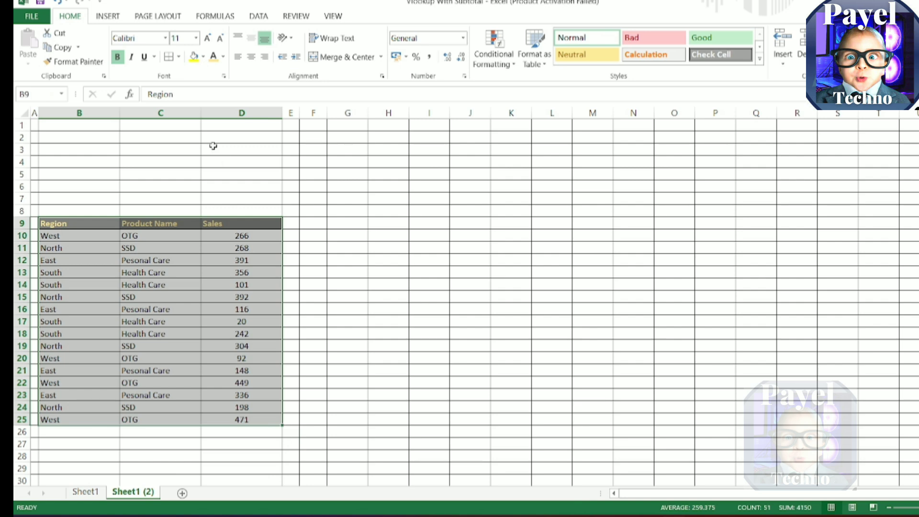
left_click(206, 39)
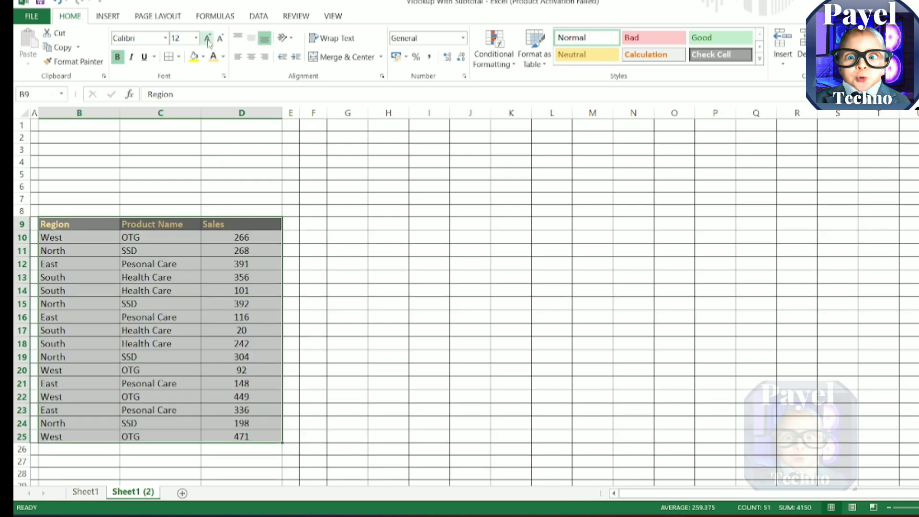
left_click(136, 184)
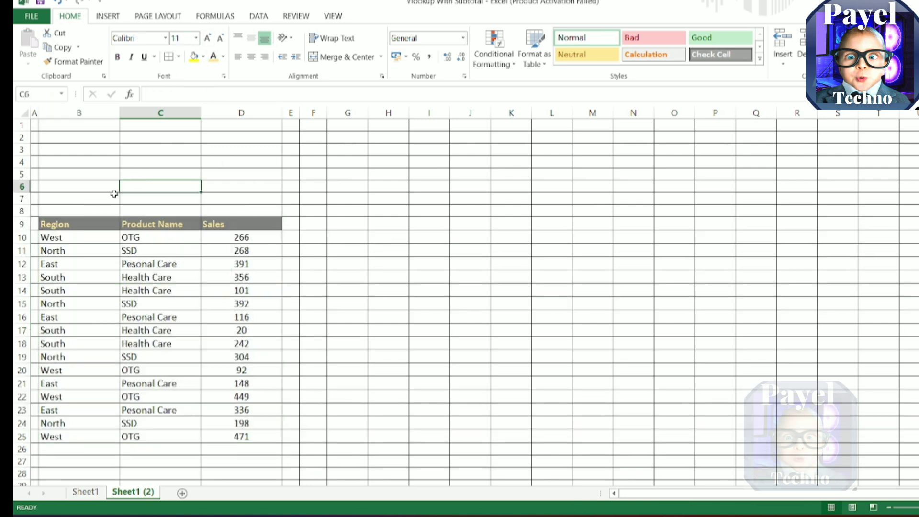
Step: Center the table's header cells B9:D9 and increase their font size to 14
left_click_drag(90, 223, 229, 224)
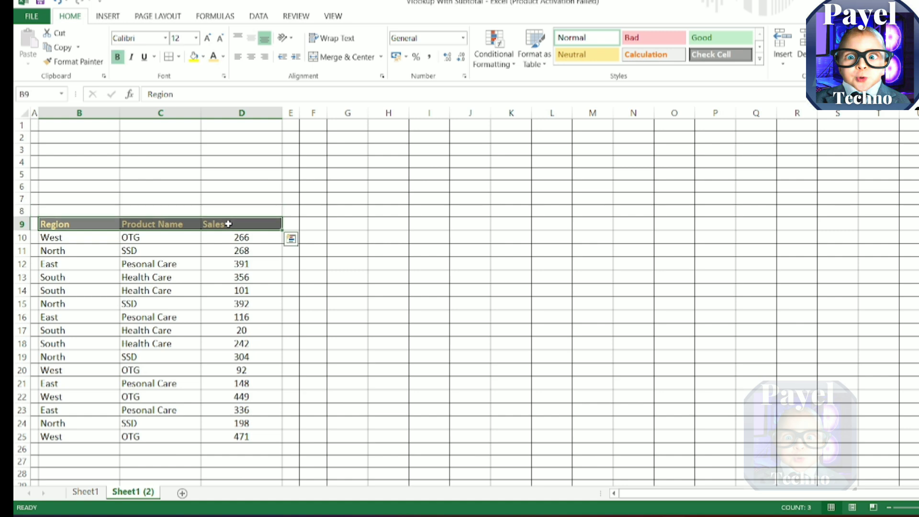
left_click(252, 57)
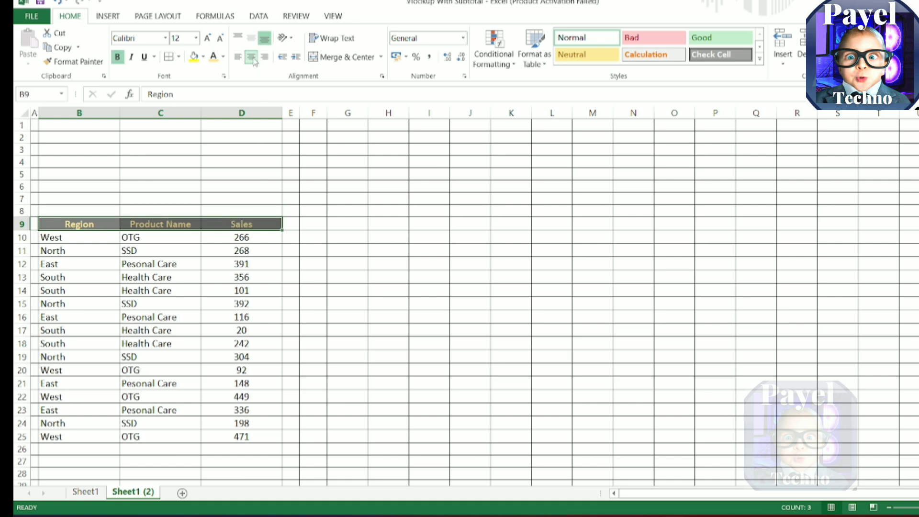
left_click(208, 39)
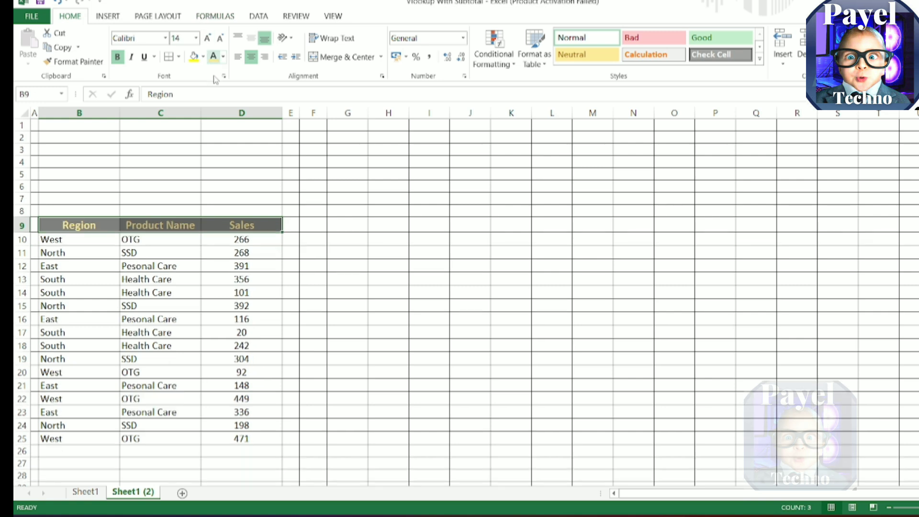
left_click(426, 190)
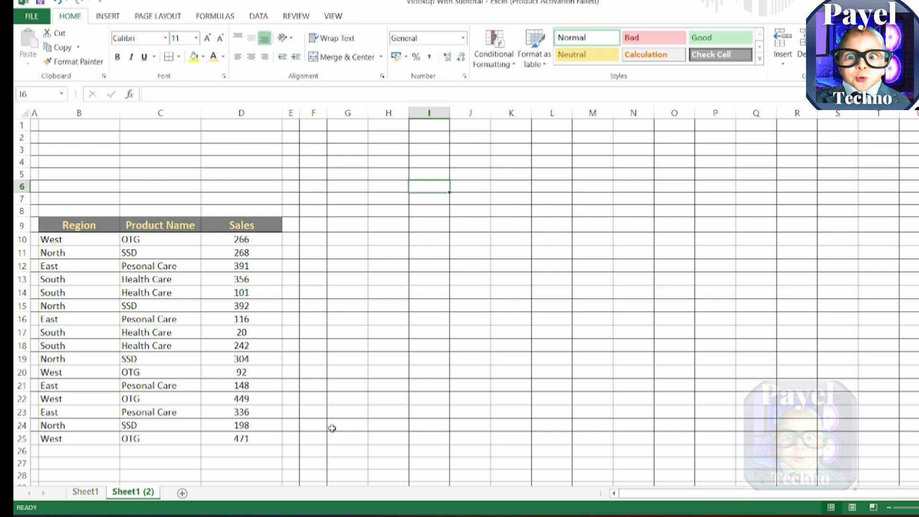
Step: Enter =SUBTOTAL(2,D10:D25) in cell I15 and select the Sales values to check the count
left_click(425, 307)
type("=")
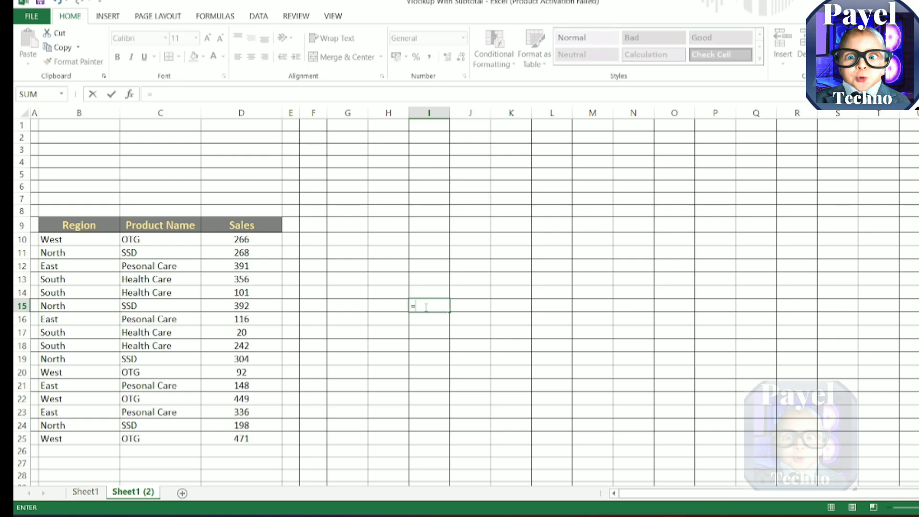
type("SUBTO")
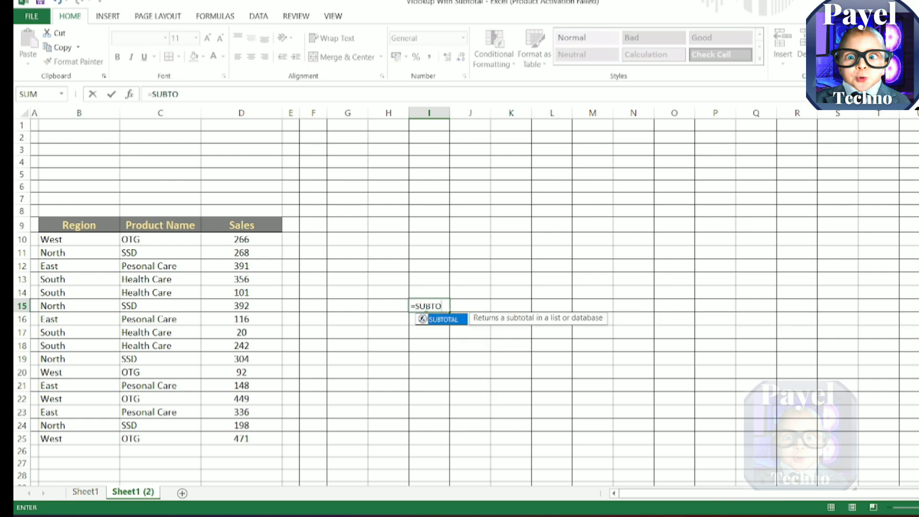
key("Tab")
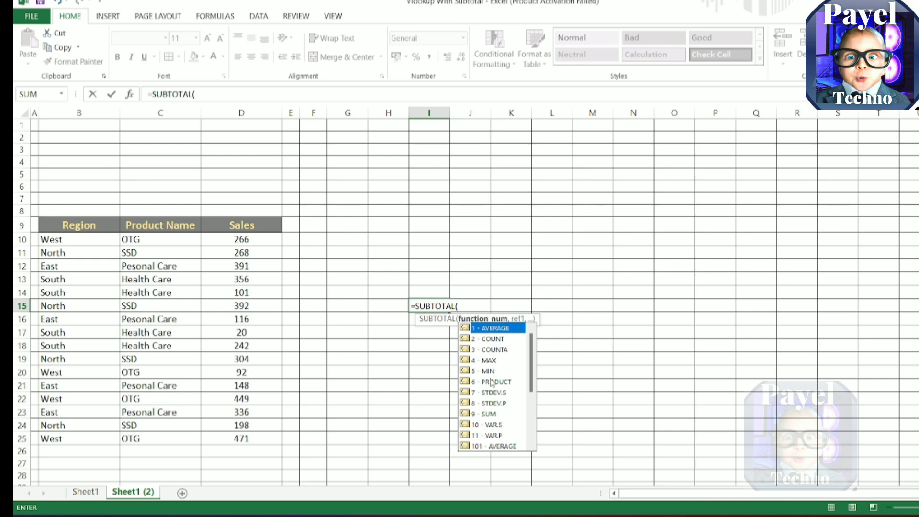
double_click(487, 339)
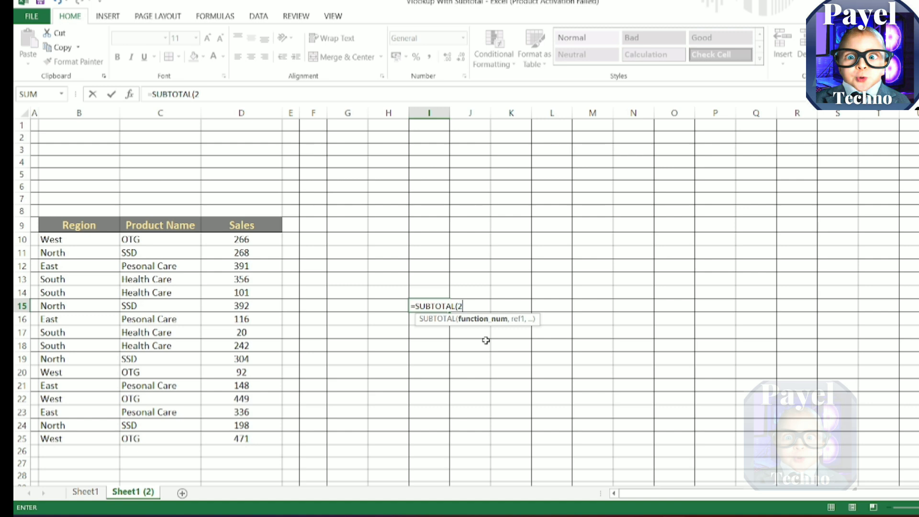
type(",")
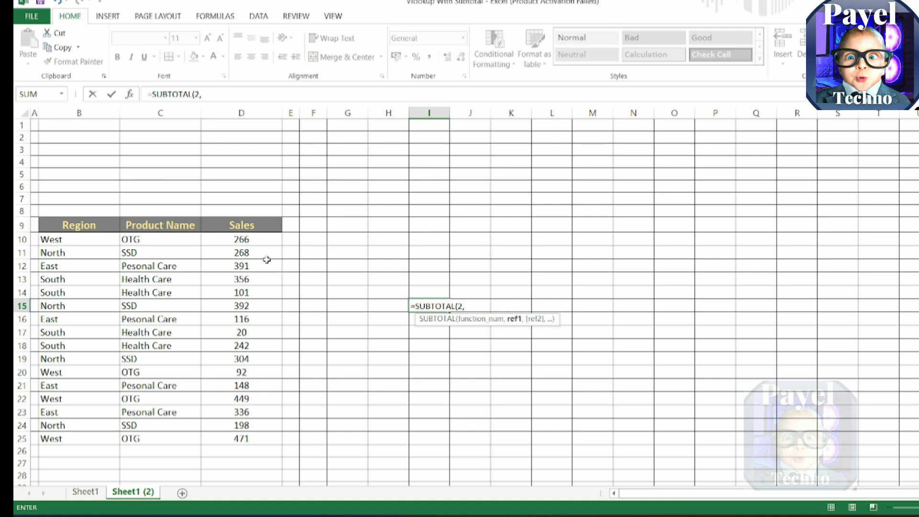
left_click_drag(260, 240, 254, 434)
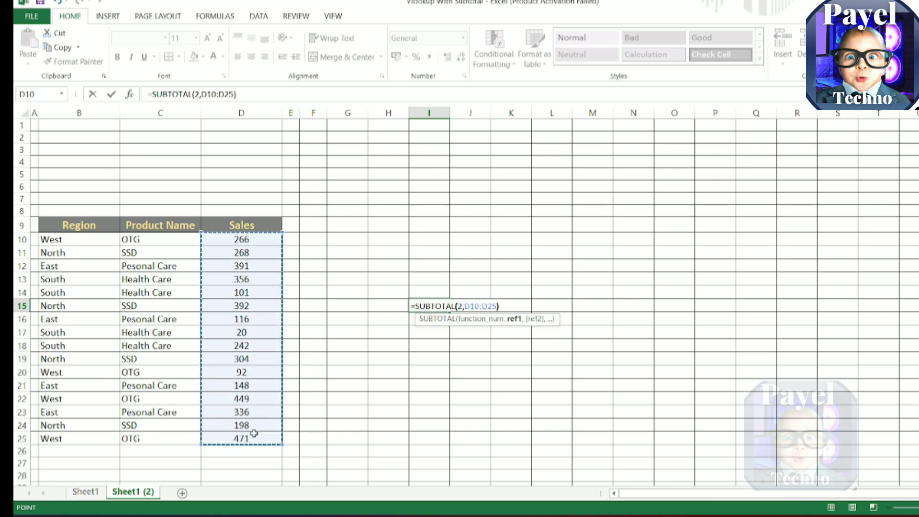
key("Return")
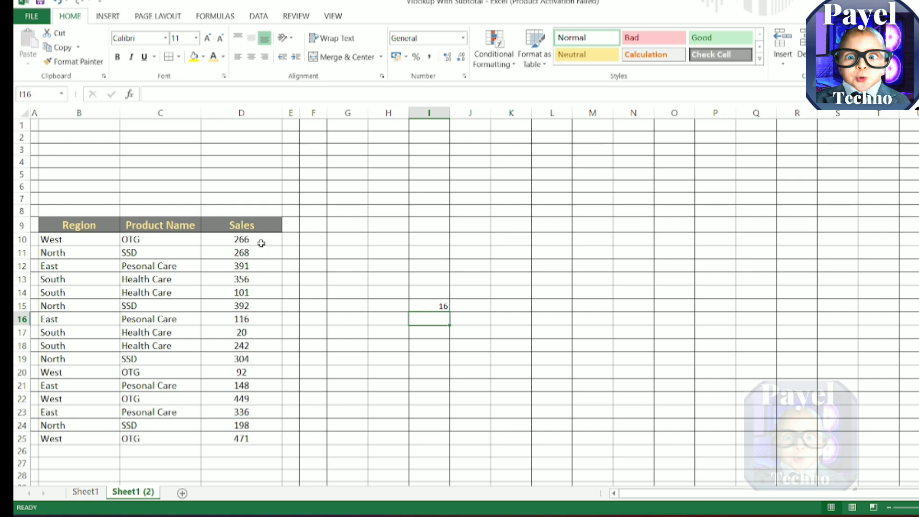
left_click_drag(261, 243, 268, 438)
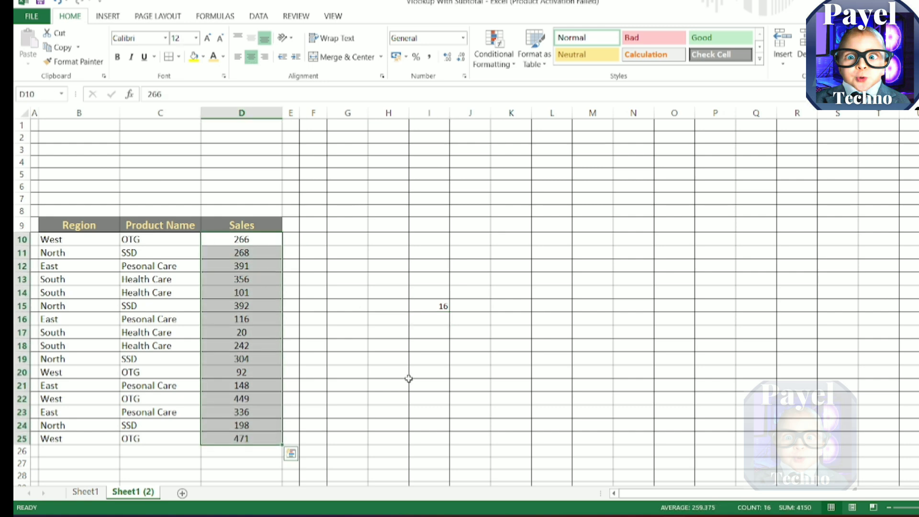
Step: Delete the SUBTOTAL formula from cell I15
left_click(437, 306)
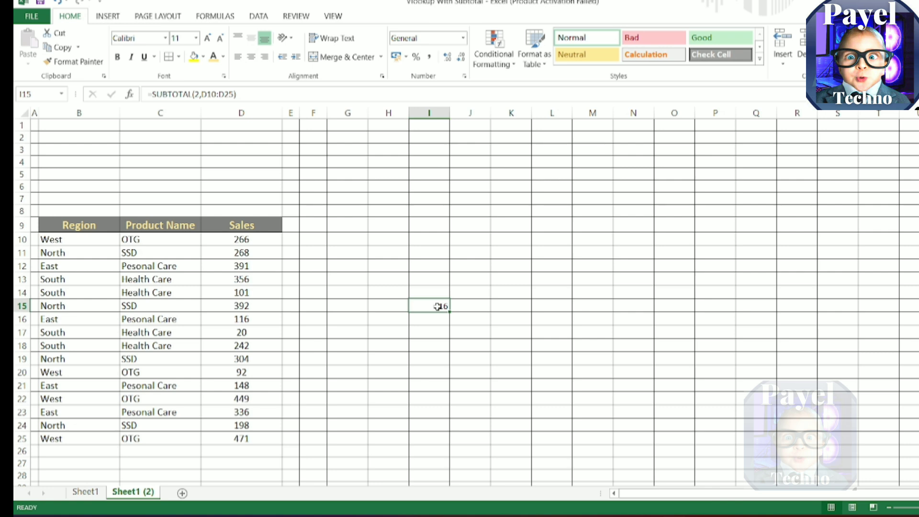
double_click(437, 306)
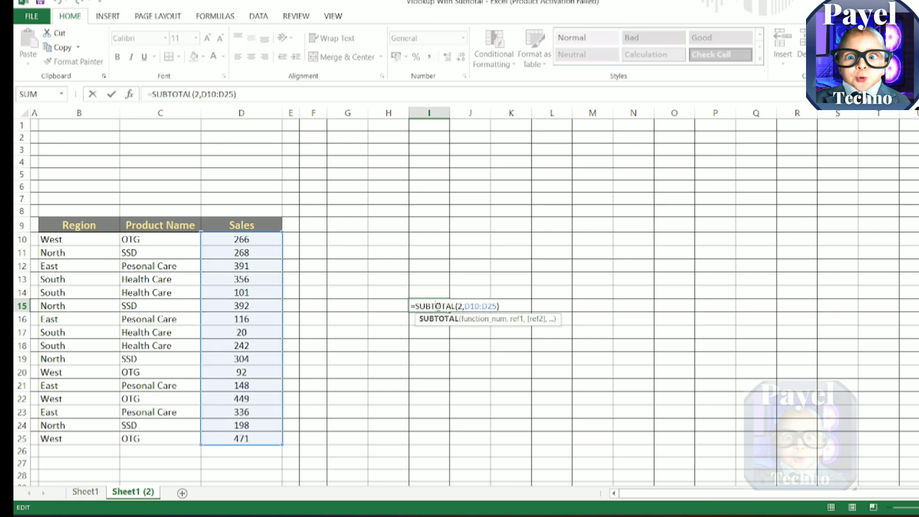
left_click(510, 308)
key("BackSpace")
key("BackSpace")
key("BackSpace")
key("BackSpace")
key("BackSpace")
key("BackSpace")
key("BackSpace")
key("BackSpace")
key("BackSpace")
key("BackSpace")
key("BackSpace")
key("BackSpace")
key("BackSpace")
key("BackSpace")
key("BackSpace")
key("BackSpace")
key("BackSpace")
key("BackSpace")
key("BackSpace")
key("BackSpace")
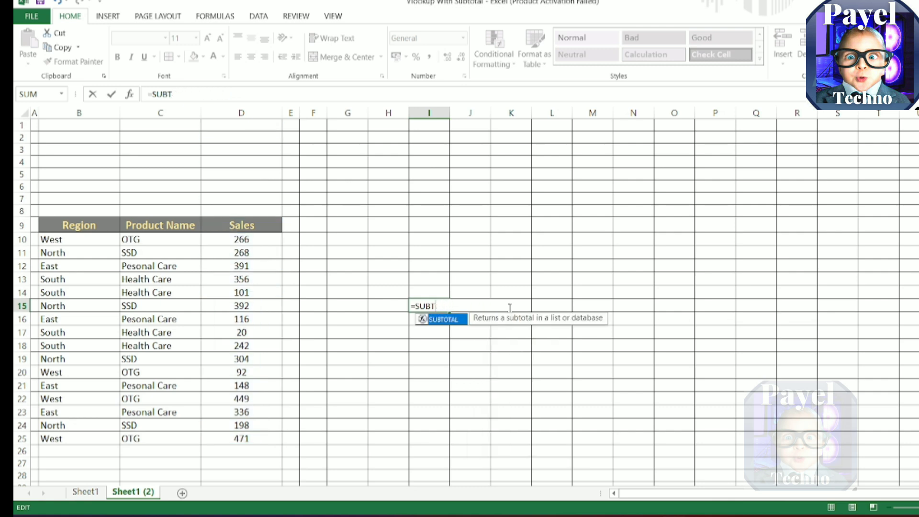
key("Return")
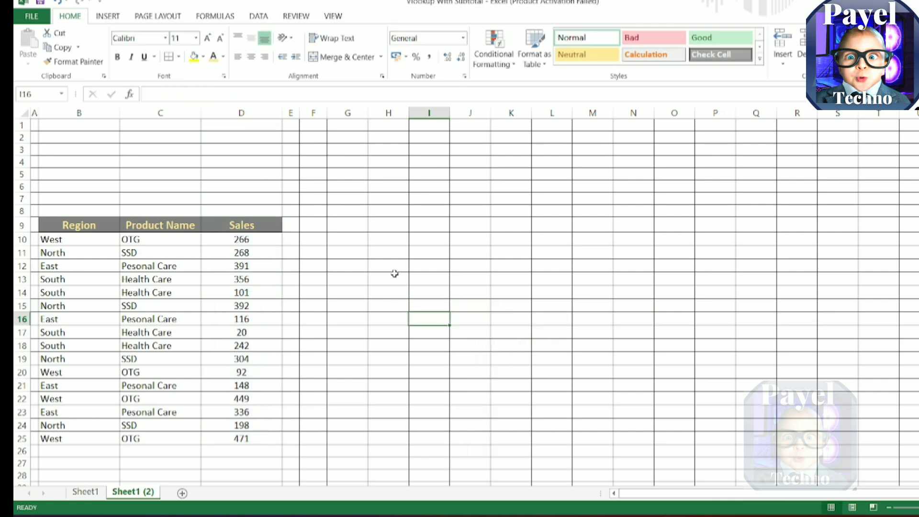
Step: Begin a formula =SUBTOTAL( in cell K9 to bring up the list of function numbers
left_click(504, 224)
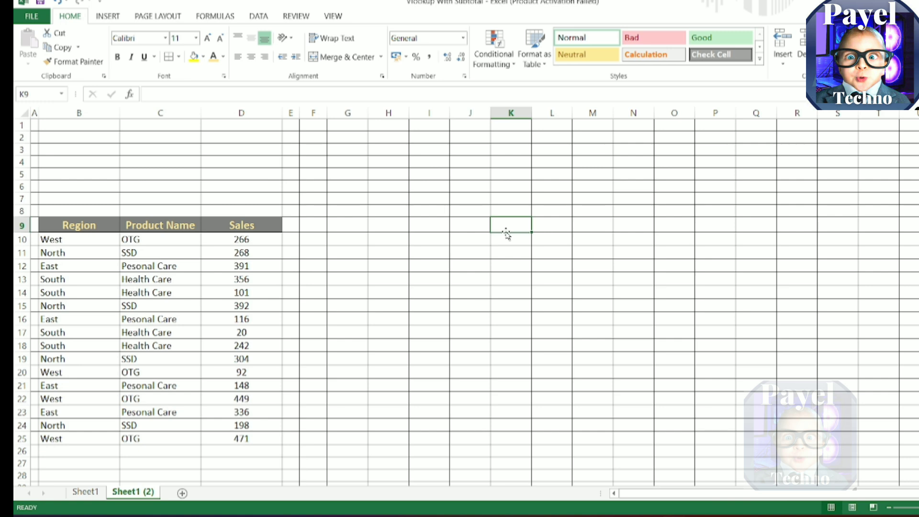
type("=S")
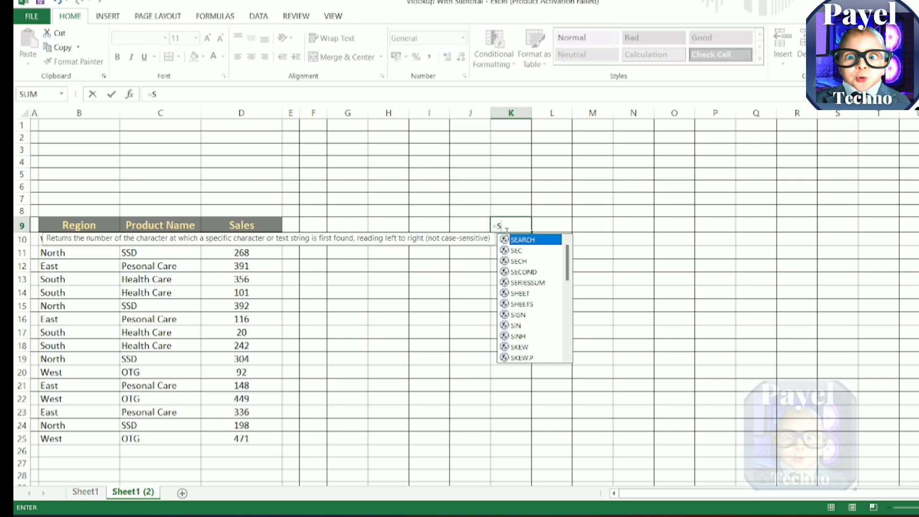
type("UBTOTA")
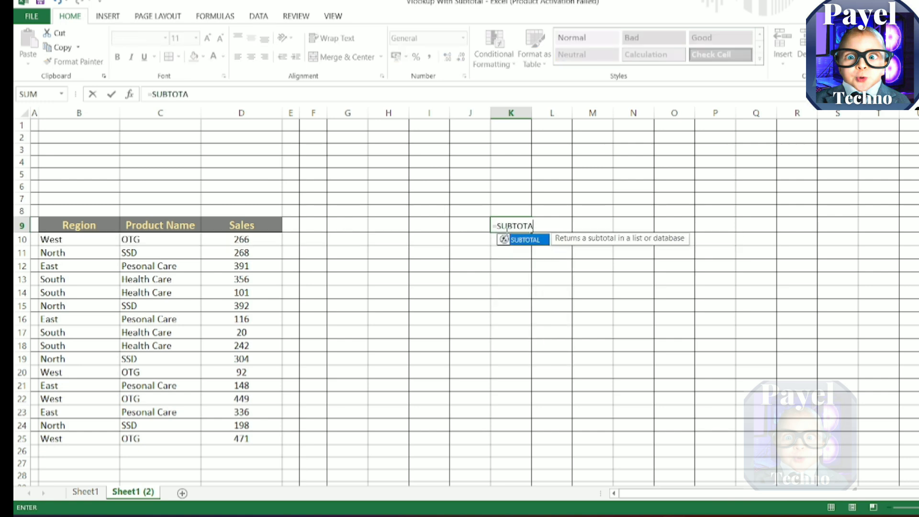
type("L(")
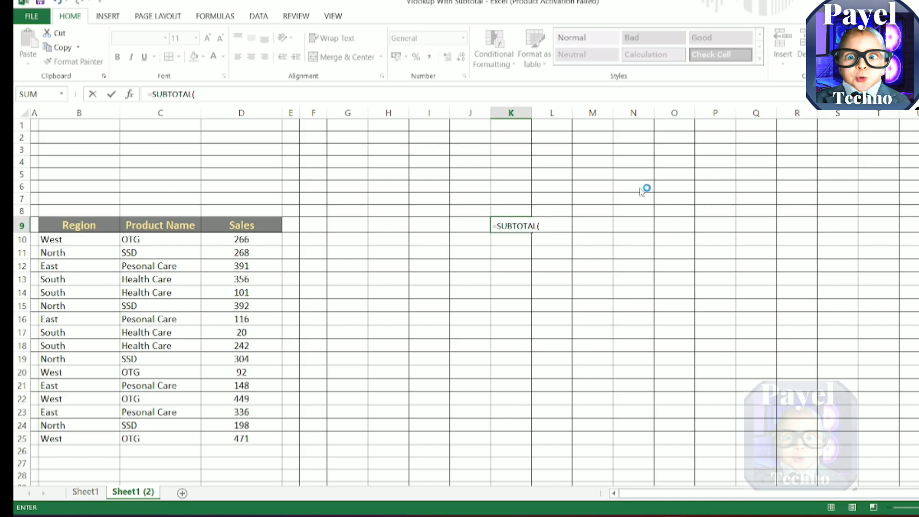
Step: Capture a screenshot of the SUBTOTAL function number list around K9, open it in Snipping Tool and copy the image
key("super+shift+s")
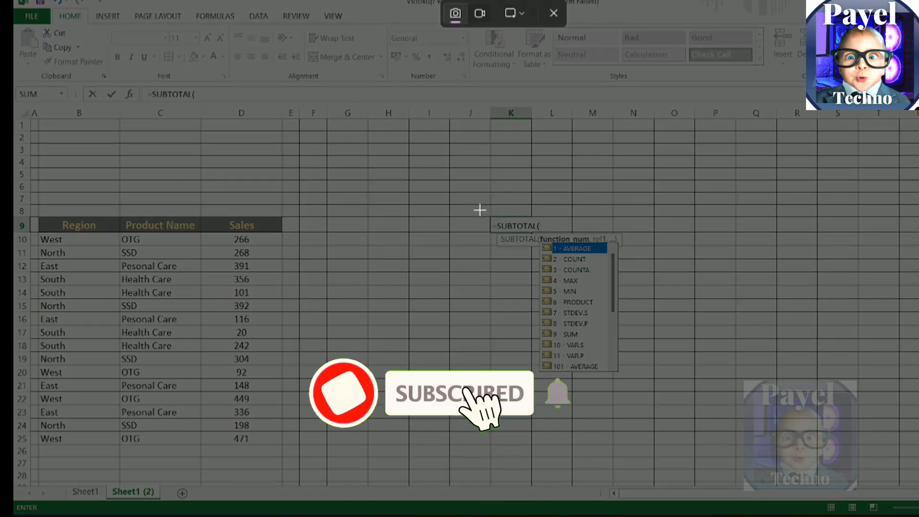
left_click_drag(477, 206, 655, 384)
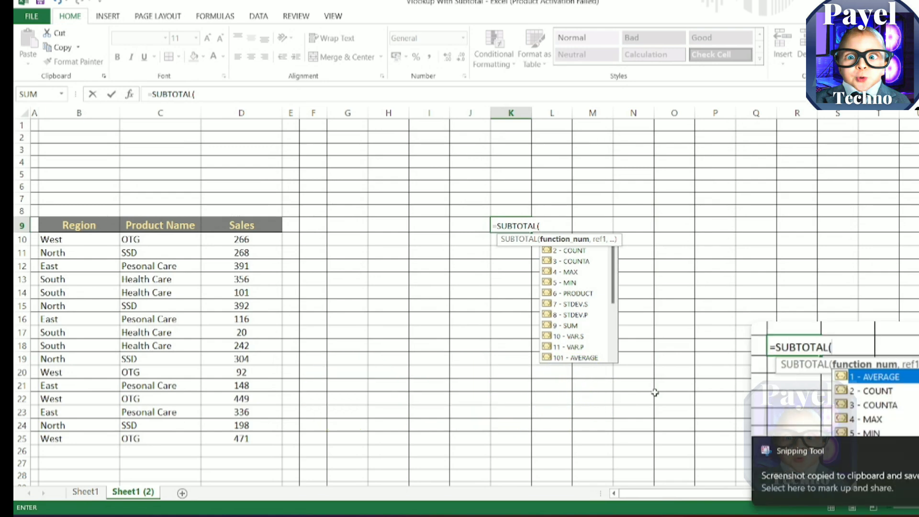
left_click(868, 392)
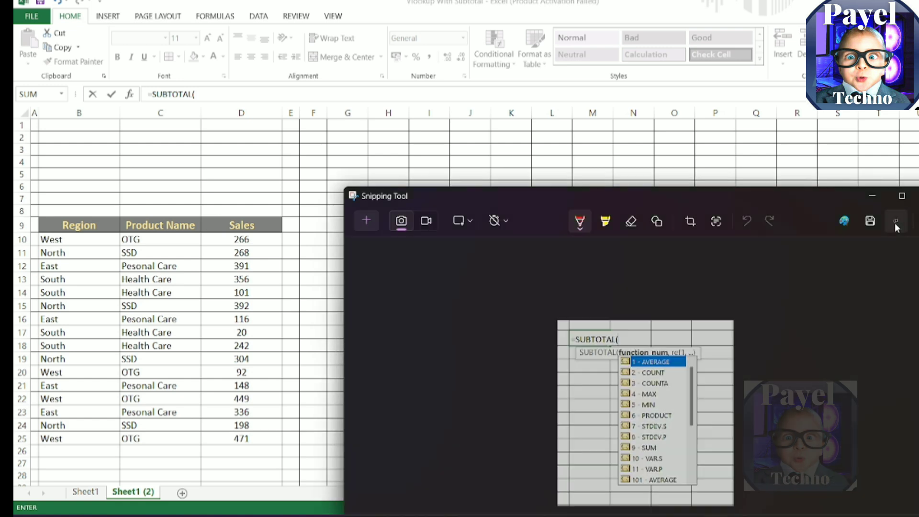
left_click(896, 223)
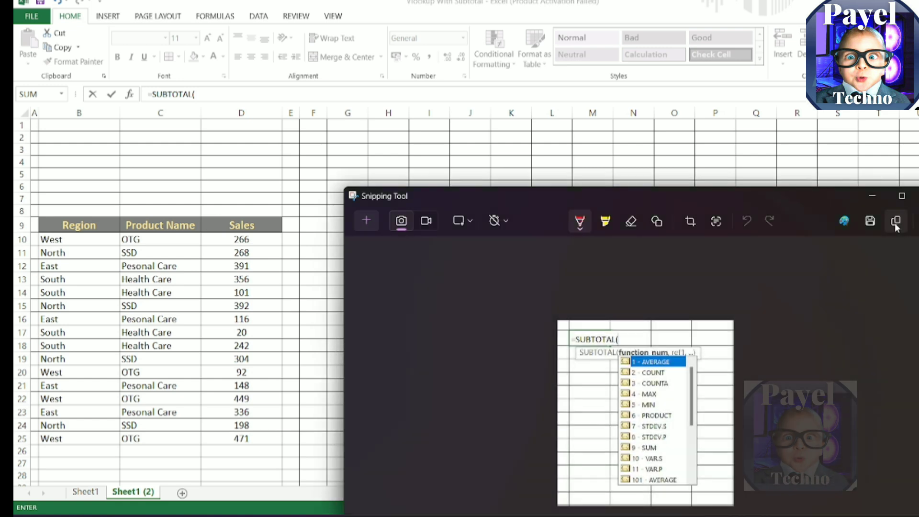
Step: Maximize the SUBTOTAL screenshot in Snipping Tool, switch back to Excel and cancel the unfinished formula in cell K9
left_click(902, 196)
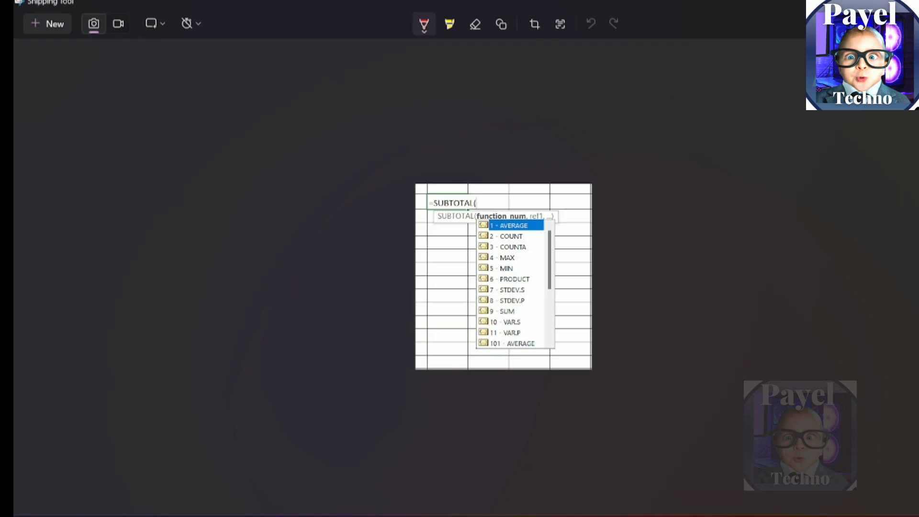
key("alt+Tab")
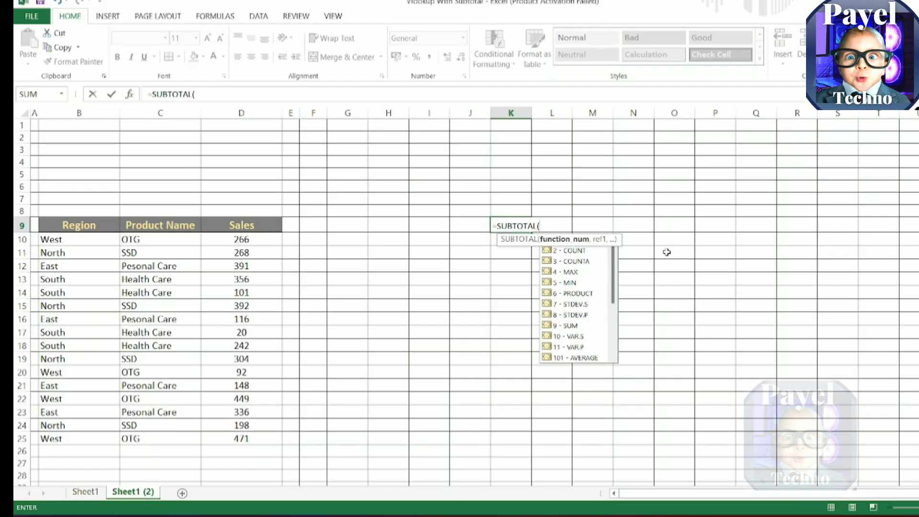
key("BackSpace")
key("Escape")
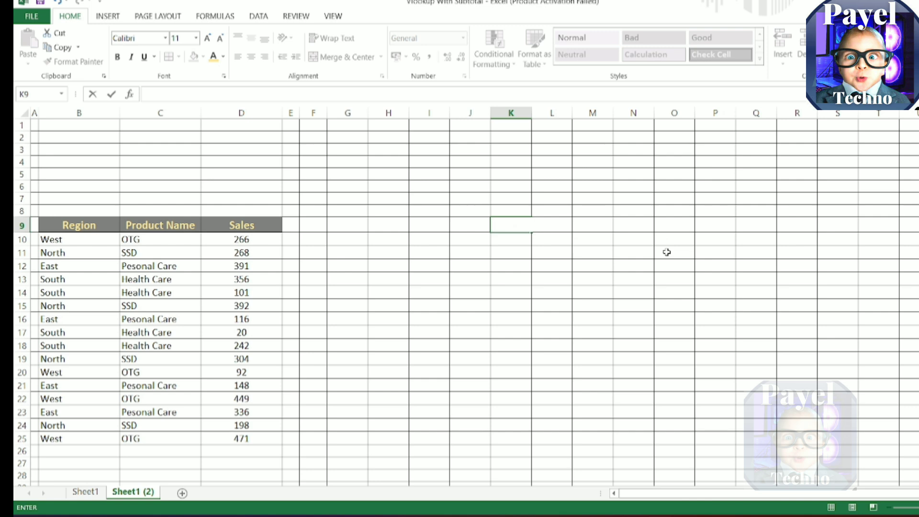
Step: Start the function number list with AVG and 1 in K9:L9 and COUNT and 2 in K10:L10
type("AV")
type("G")
key("Tab")
type("1")
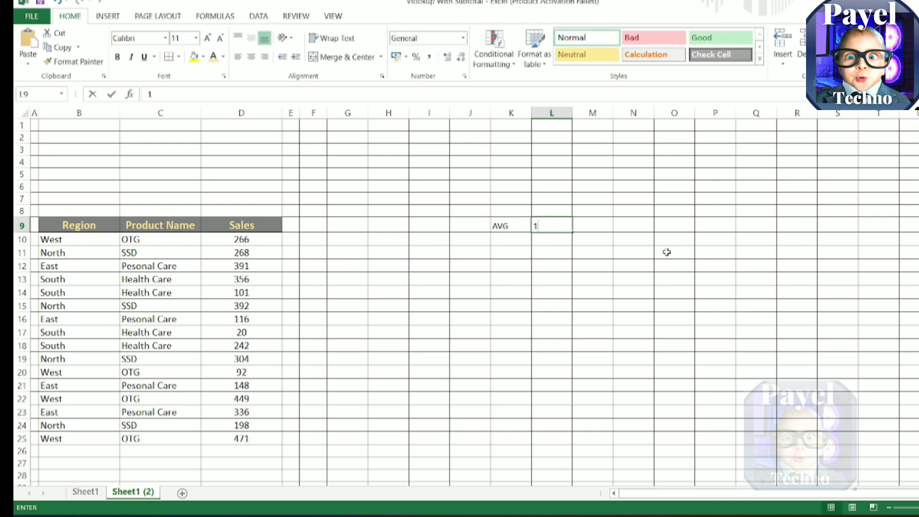
key("Return")
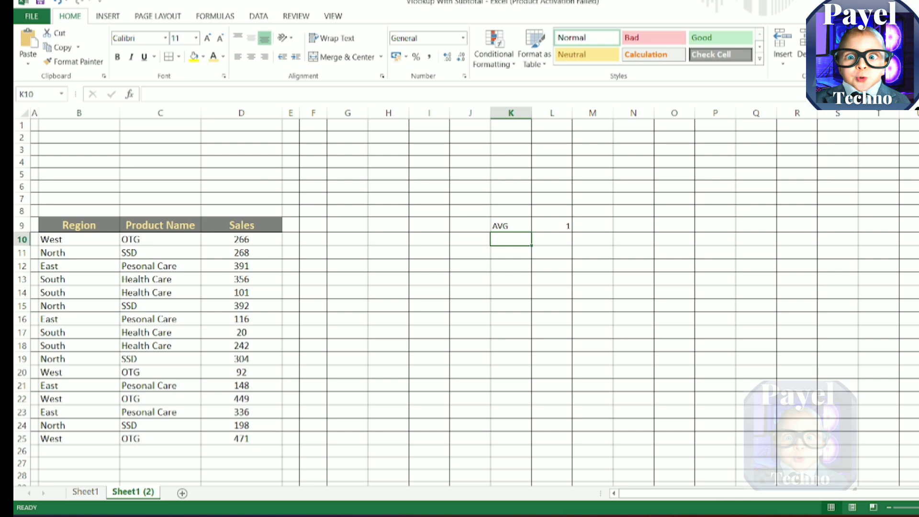
type("COUNT")
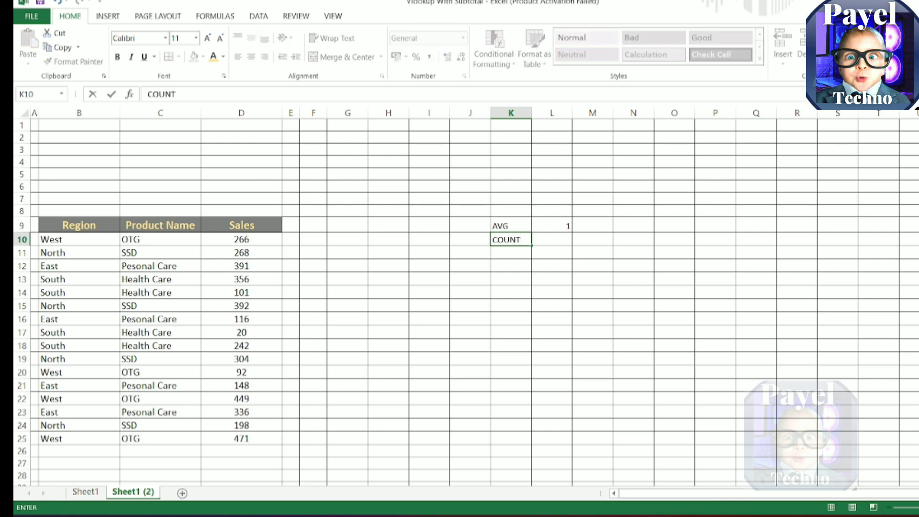
key("Tab")
type("2")
key("Return")
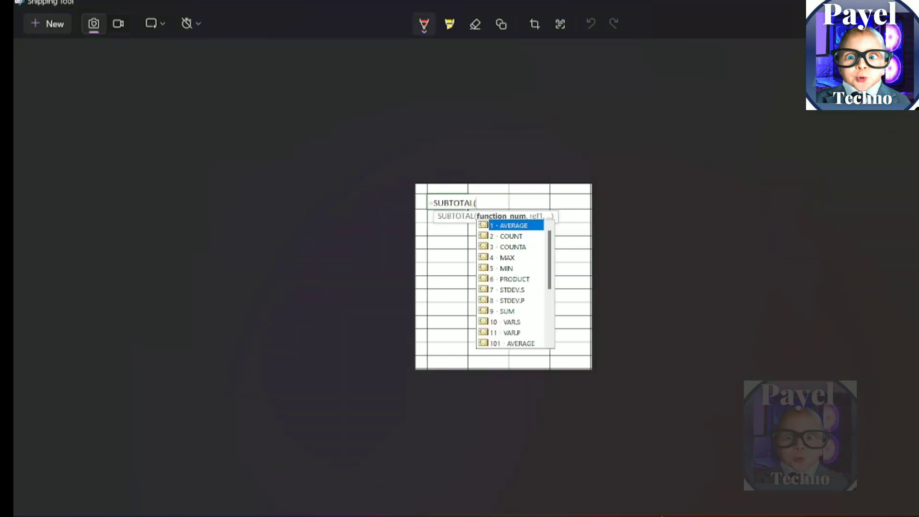
Step: Return from the screenshot to Excel and add MAX with 4 in K11:L11 and MIN with 5 in K12:L12
left_click(661, 516)
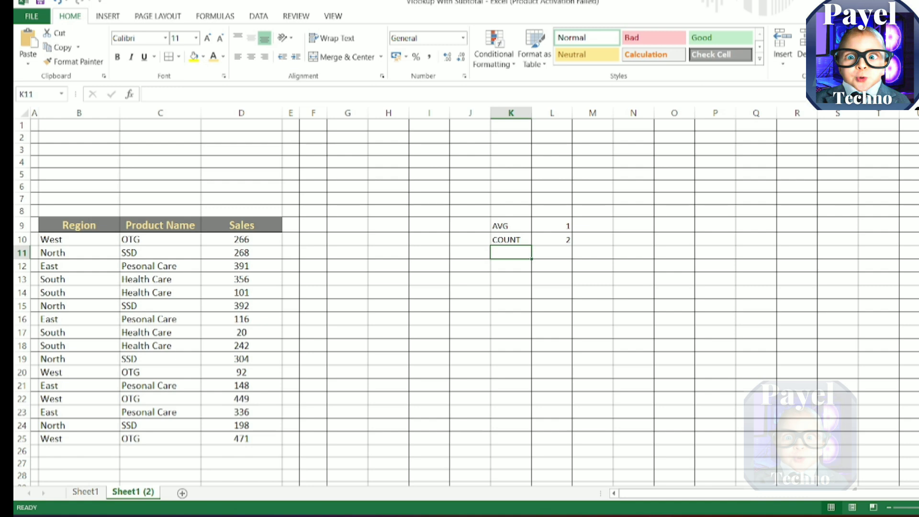
type("MAX")
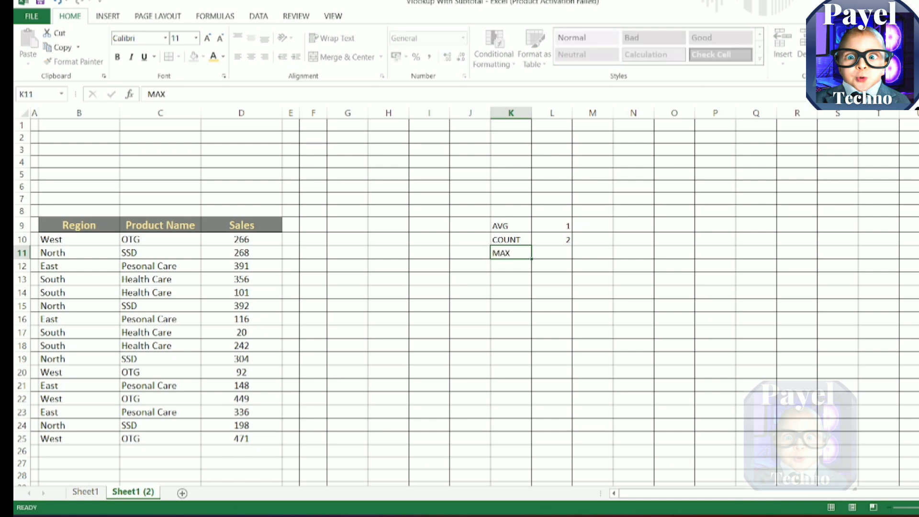
key("Tab")
type("4")
key("Return")
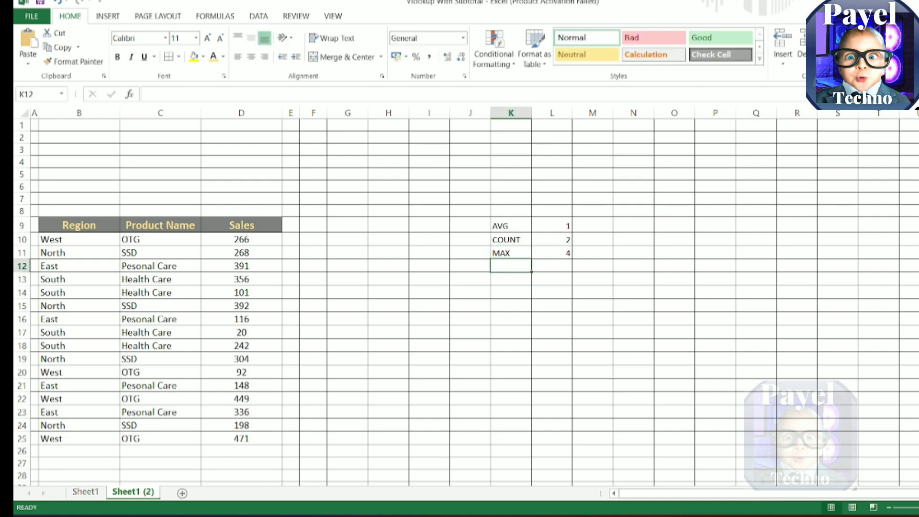
type("MIN")
key("Tab")
type("5")
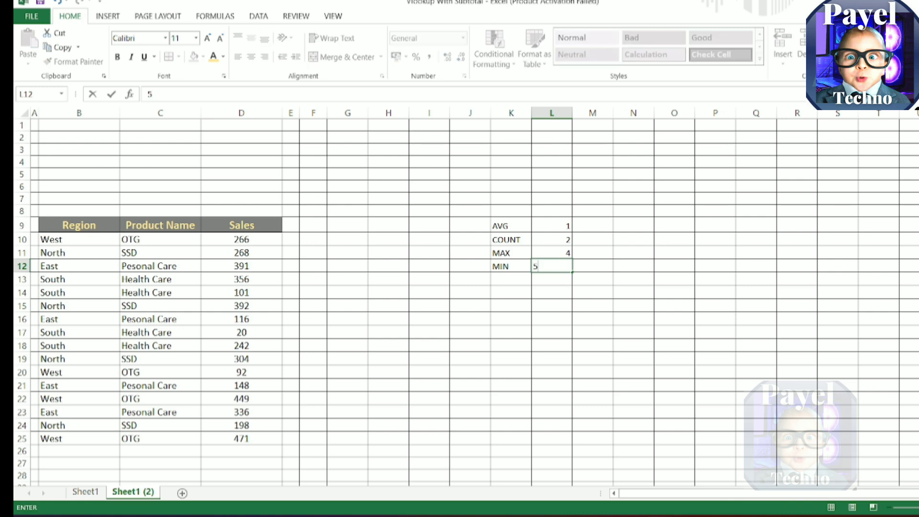
key("Return")
Step: Complete the function number list with SUM and 9 in K13:L13
type("SUM")
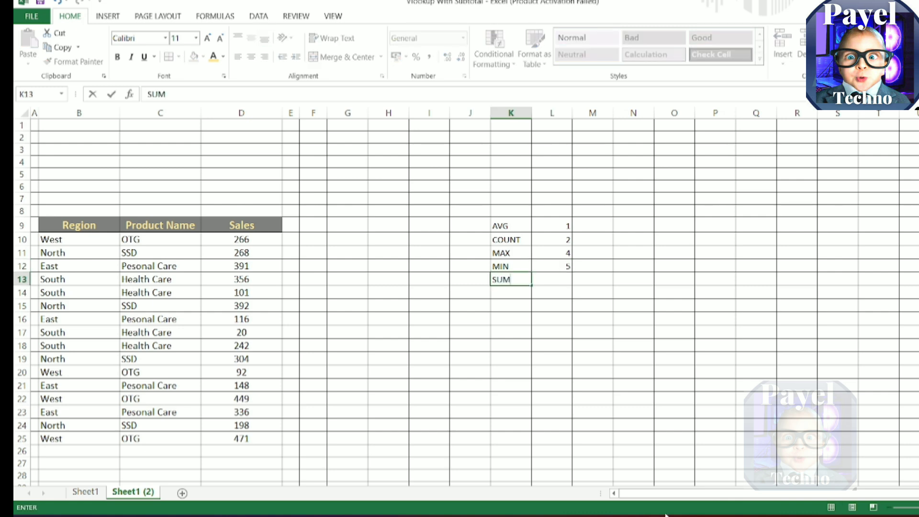
key("Tab")
type("9")
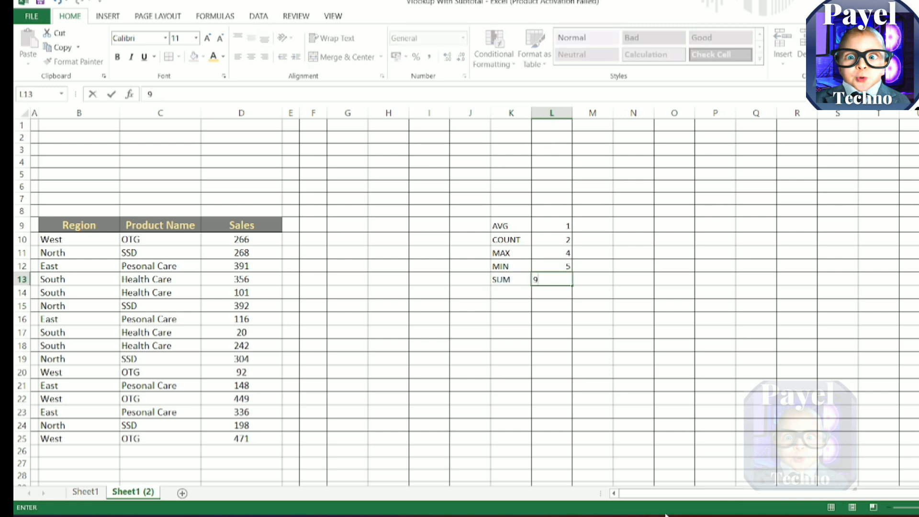
key("Return")
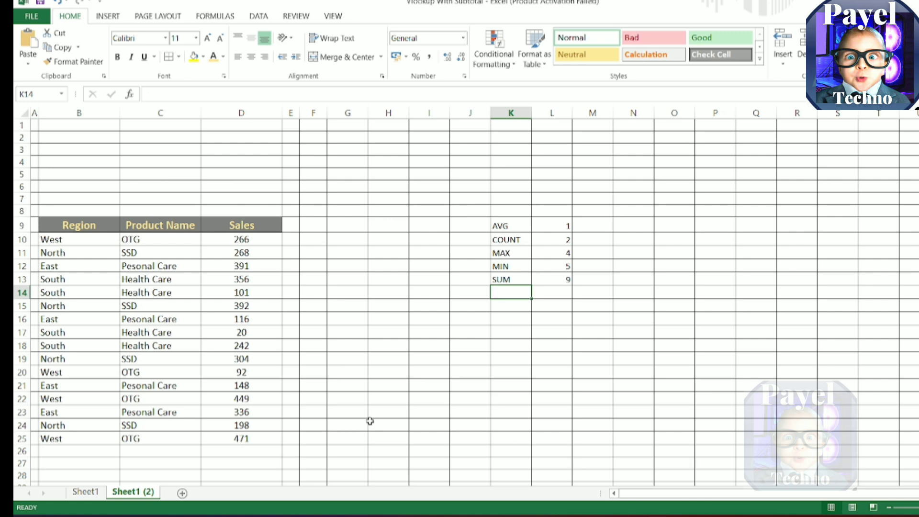
Step: Merge and center cells F5:G5 and enter the heading "Select Function"
left_click(311, 176)
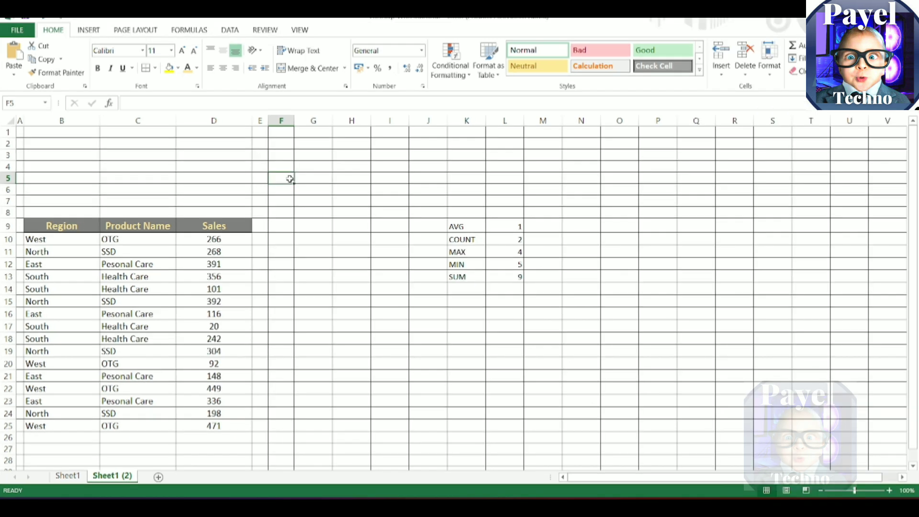
left_click_drag(291, 179, 306, 179)
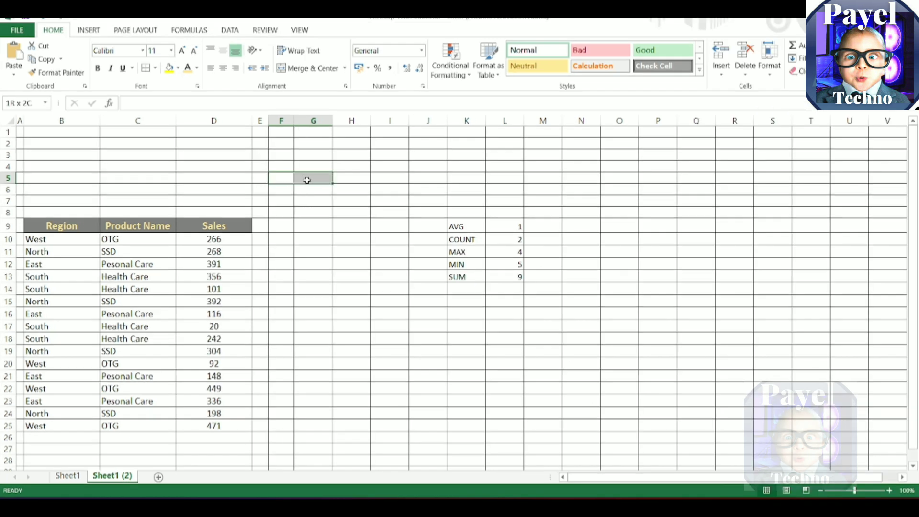
left_click(309, 67)
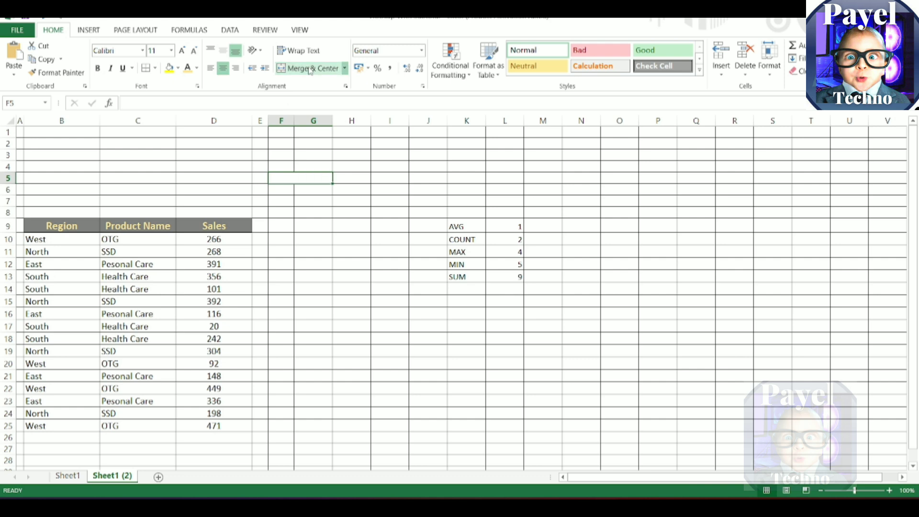
type("S")
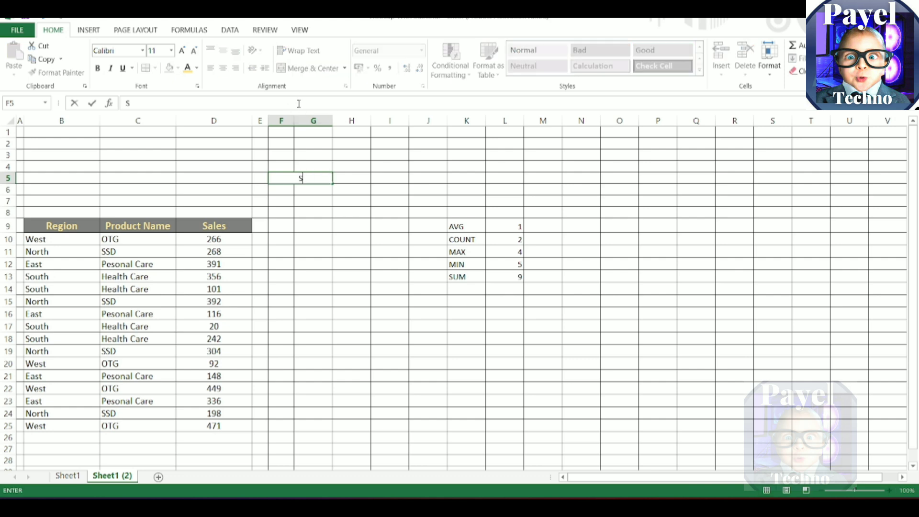
type("elect Function")
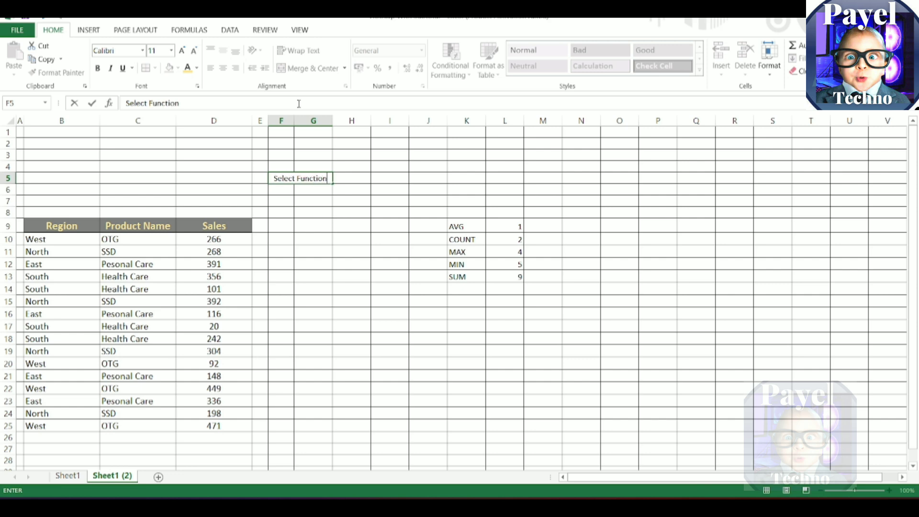
key("Return")
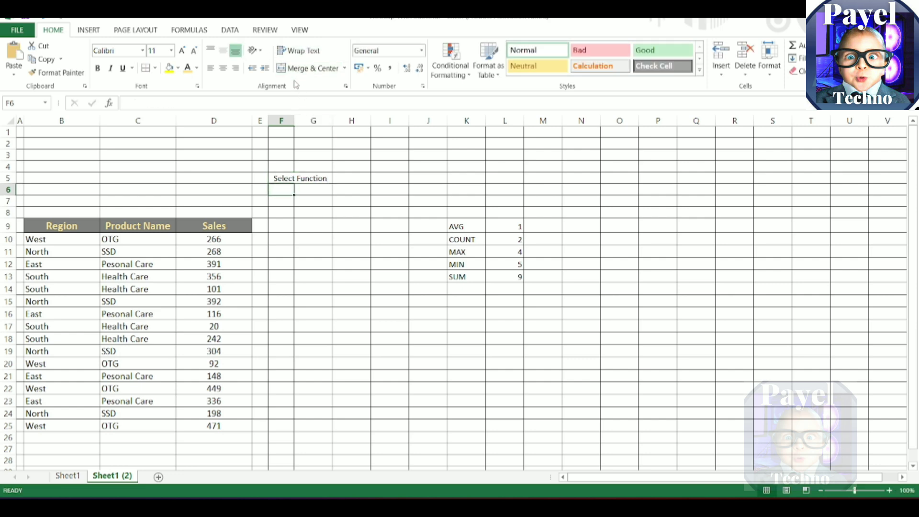
Step: Widen columns F and G equally and enlarge the Select Function heading to font size 20
left_click_drag(282, 120, 327, 121)
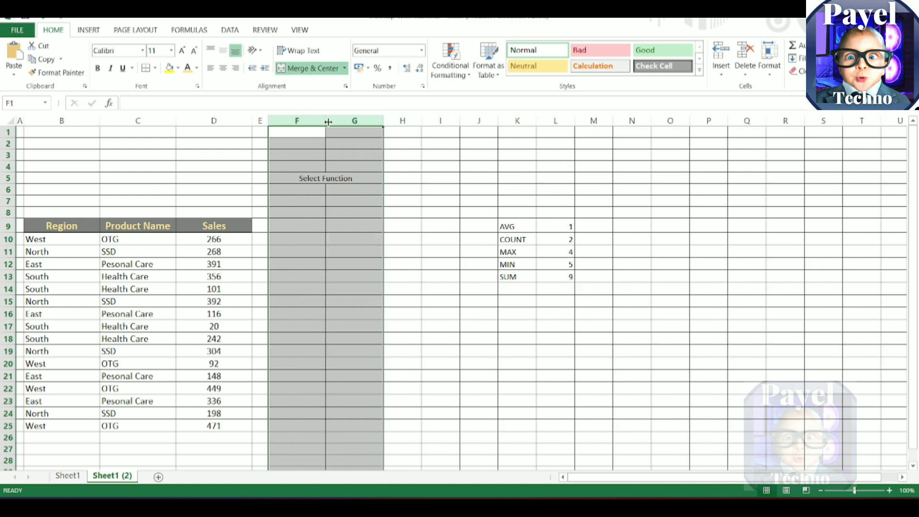
left_click(324, 178)
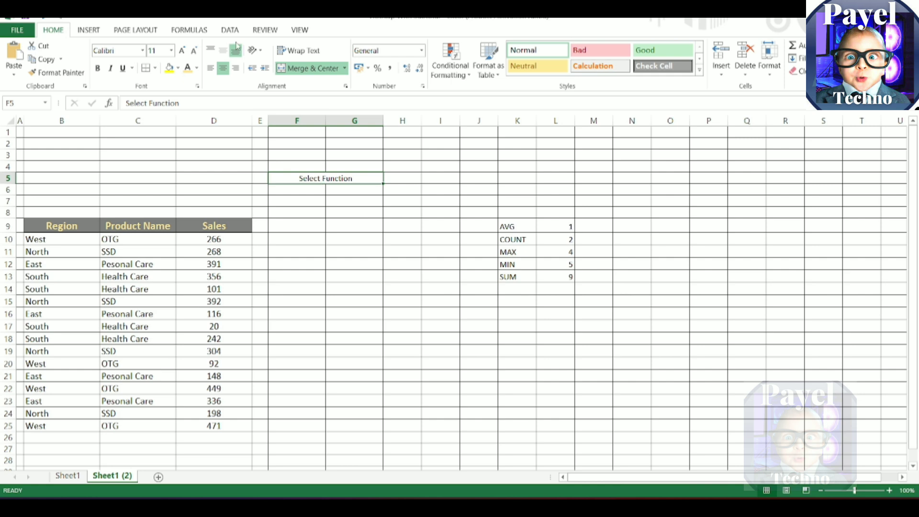
left_click(183, 52)
left_click(183, 51)
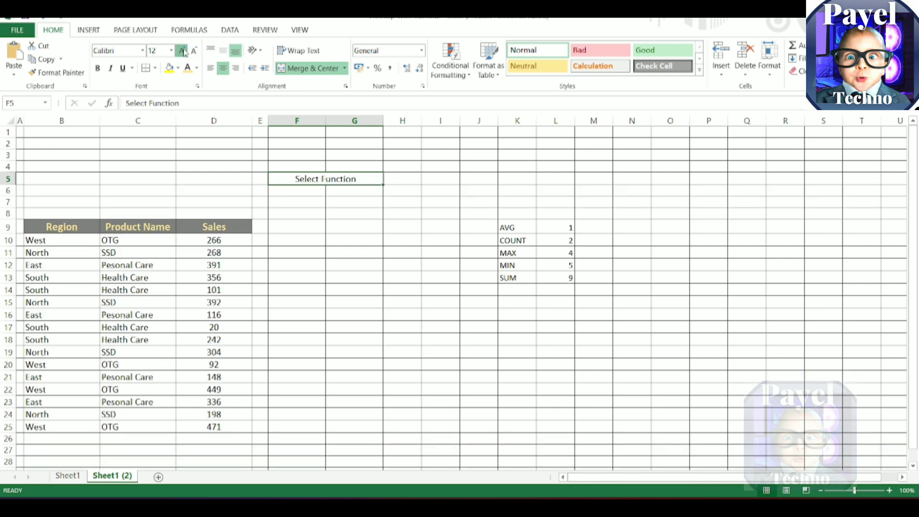
left_click(183, 51)
left_click(183, 52)
left_click(183, 51)
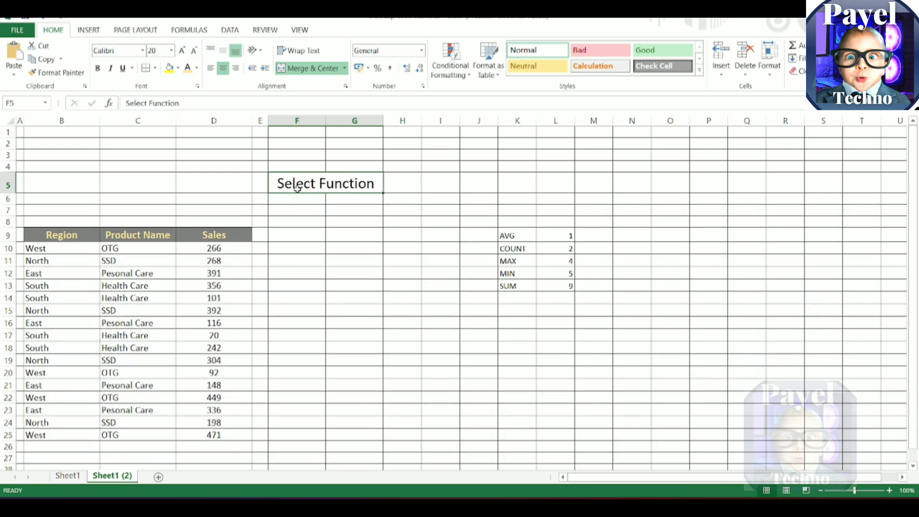
Step: Merge and center F6:G6 and apply List data validation to it with the source =$K$9:$K$13
left_click_drag(302, 202, 363, 199)
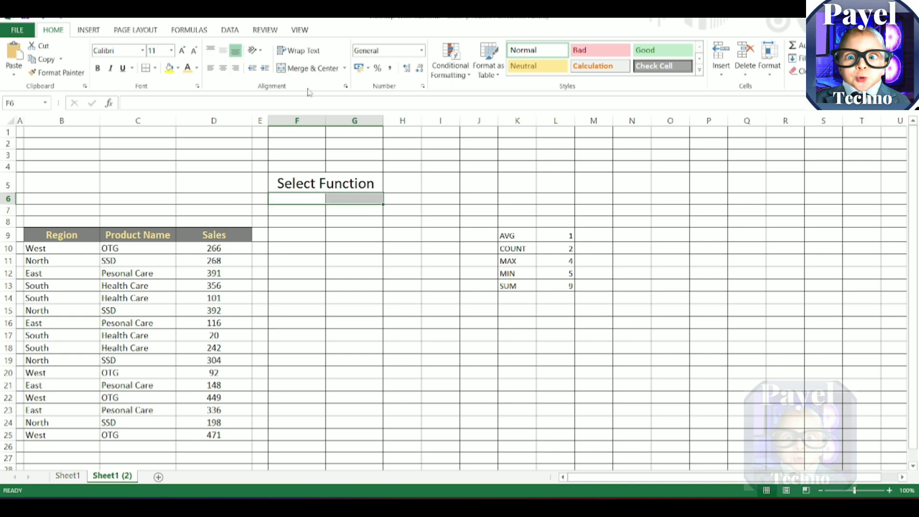
left_click(311, 68)
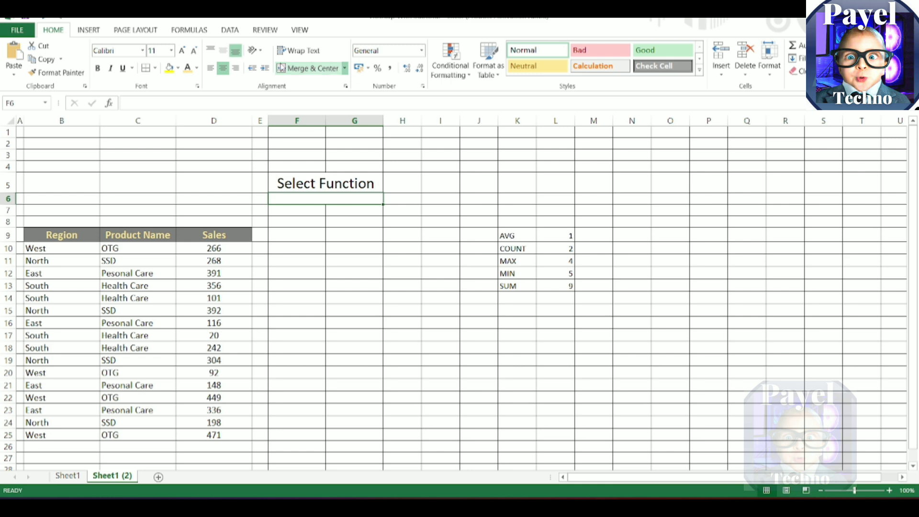
left_click(230, 30)
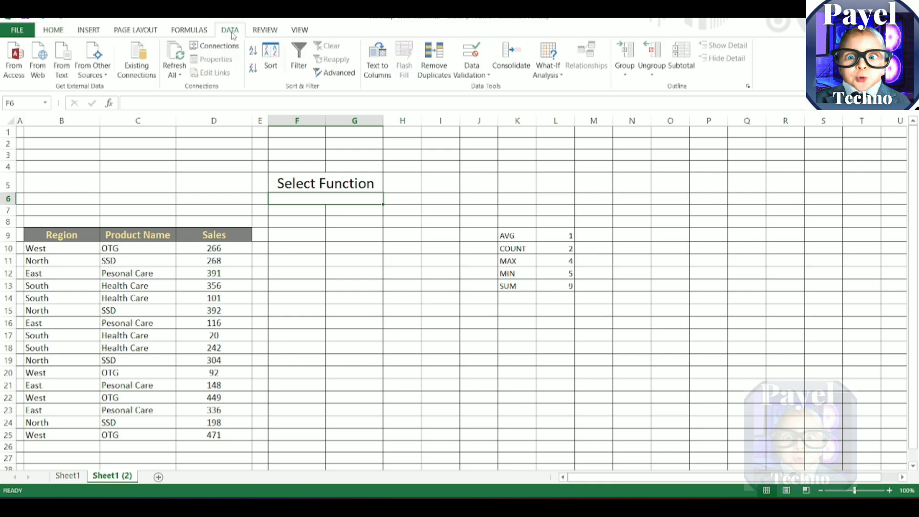
left_click(484, 75)
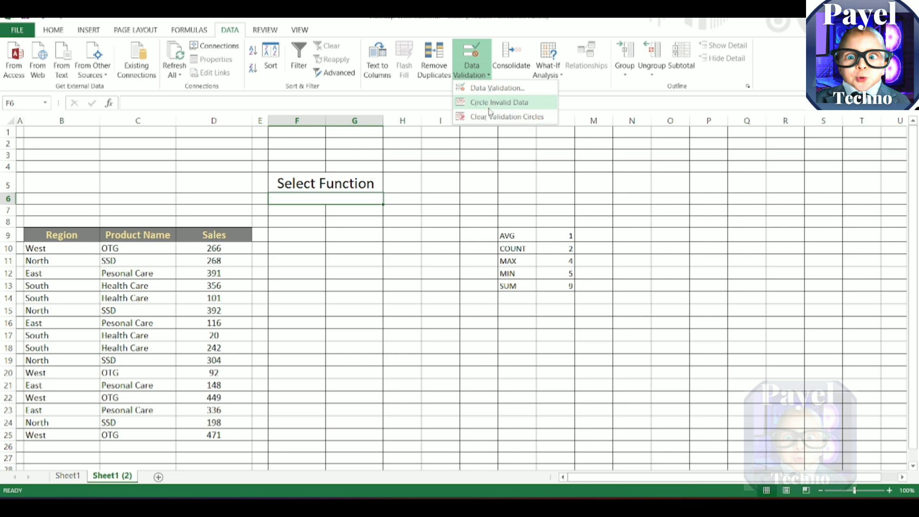
left_click(495, 88)
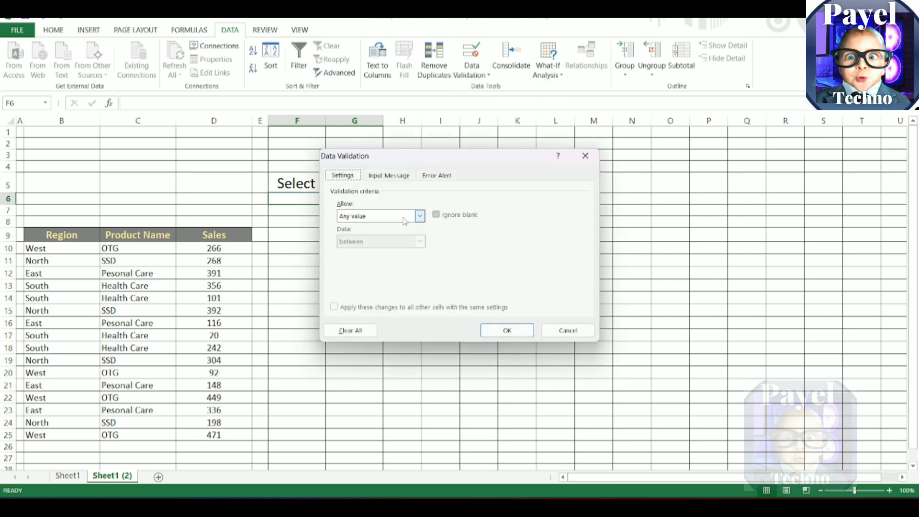
left_click(420, 216)
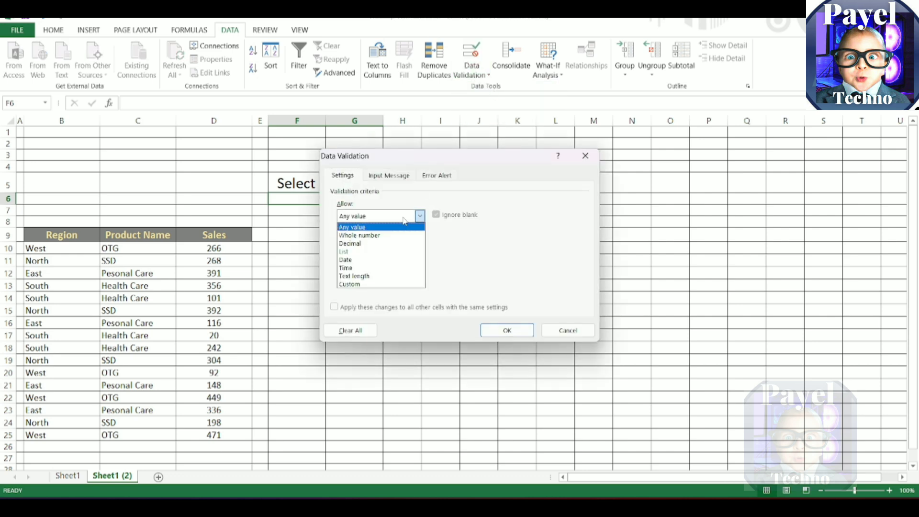
left_click(386, 253)
left_click(387, 266)
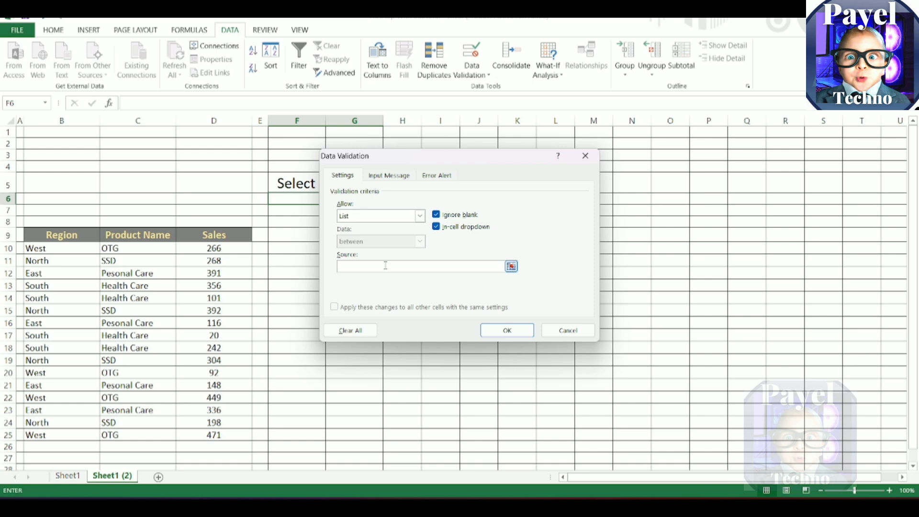
left_click_drag(444, 159, 238, 138)
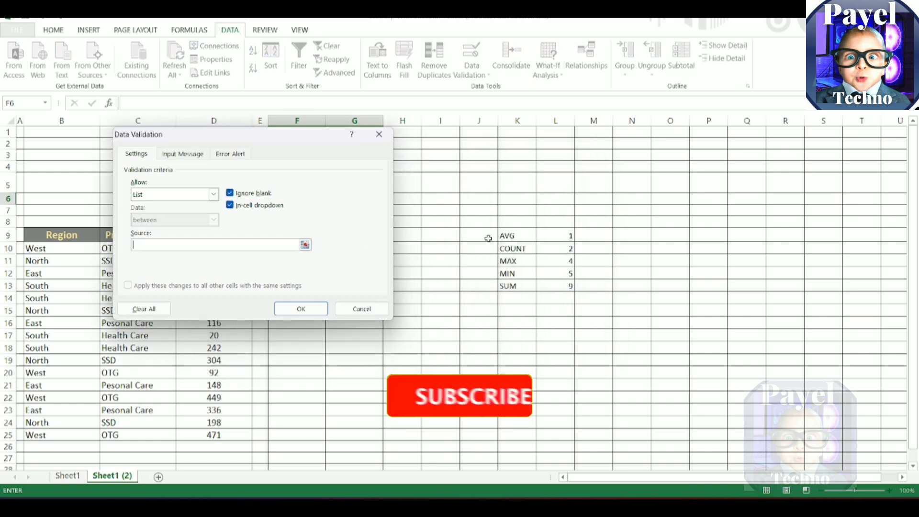
left_click_drag(514, 235, 524, 281)
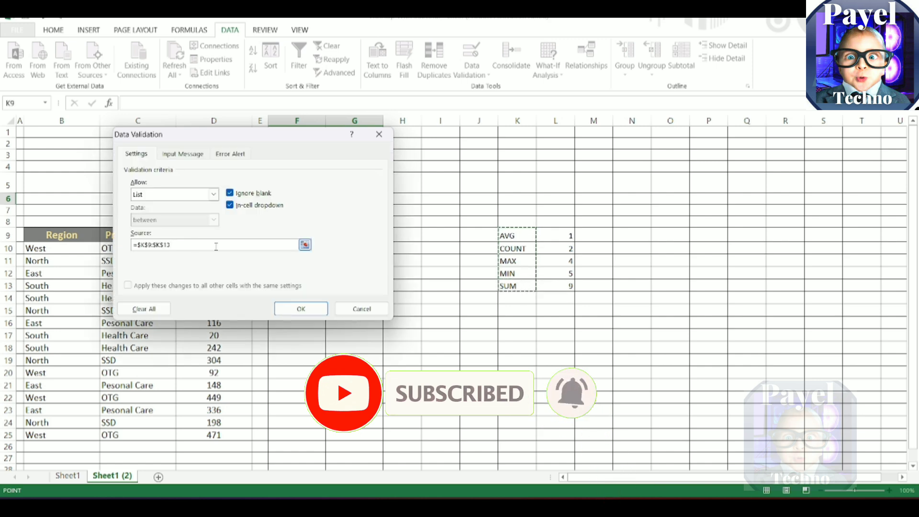
left_click(301, 309)
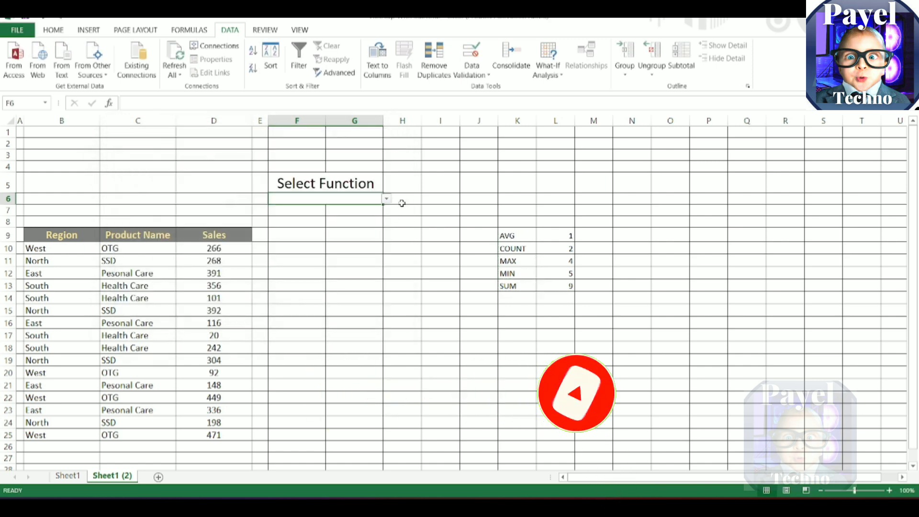
Step: Choose COUNT and switch to MIN in the F6 drop-down list under Select Function
left_click(387, 199)
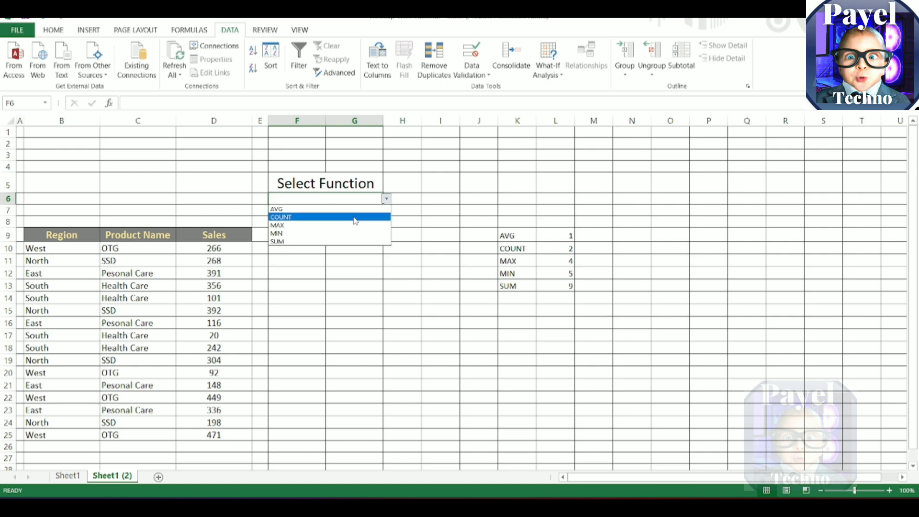
left_click(355, 220)
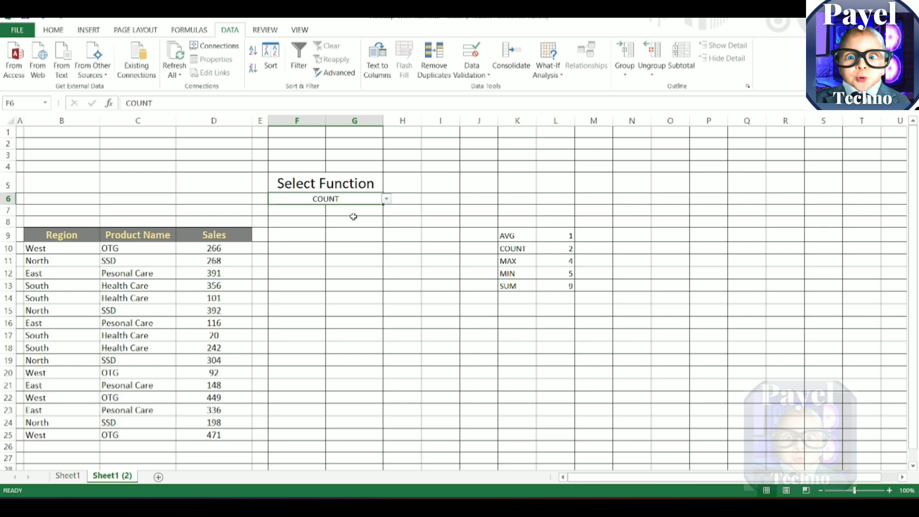
left_click(387, 199)
left_click(356, 234)
Step: Merge and center cells B5:D5 and enter the heading "RESULT"
left_click_drag(82, 180, 206, 182)
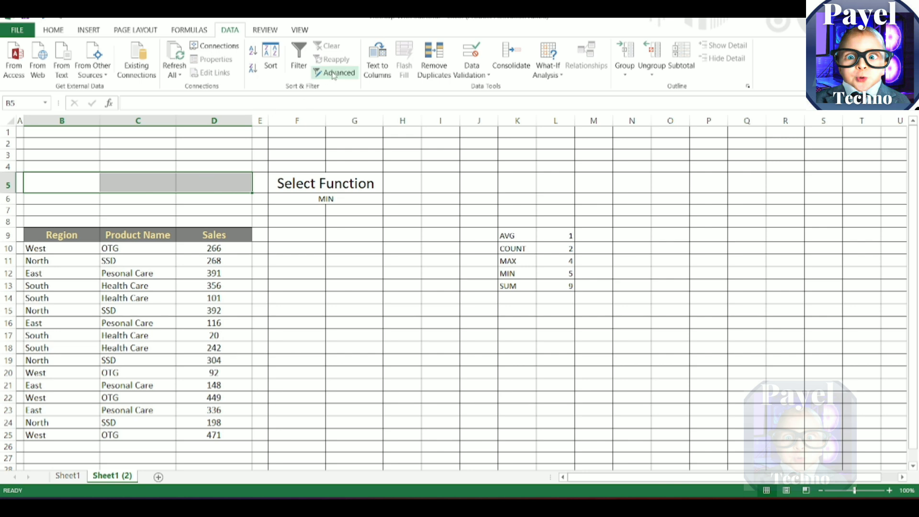
left_click(53, 29)
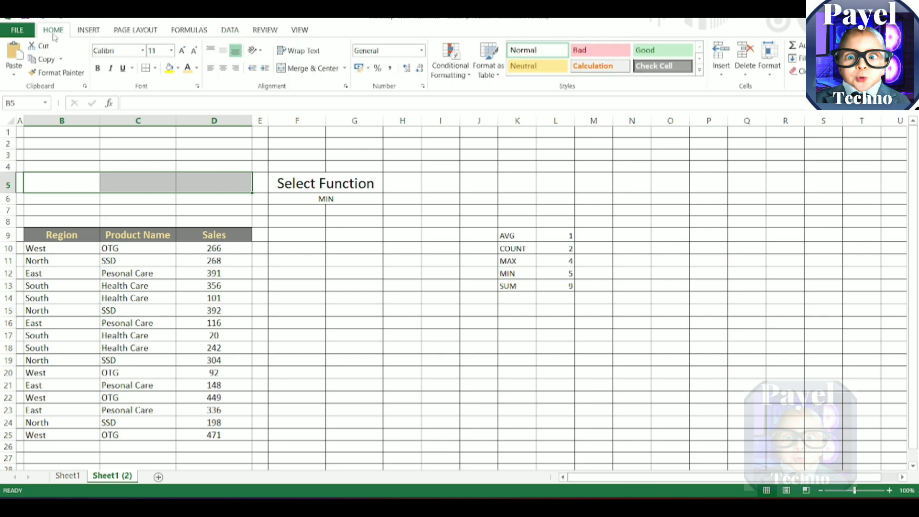
left_click(319, 72)
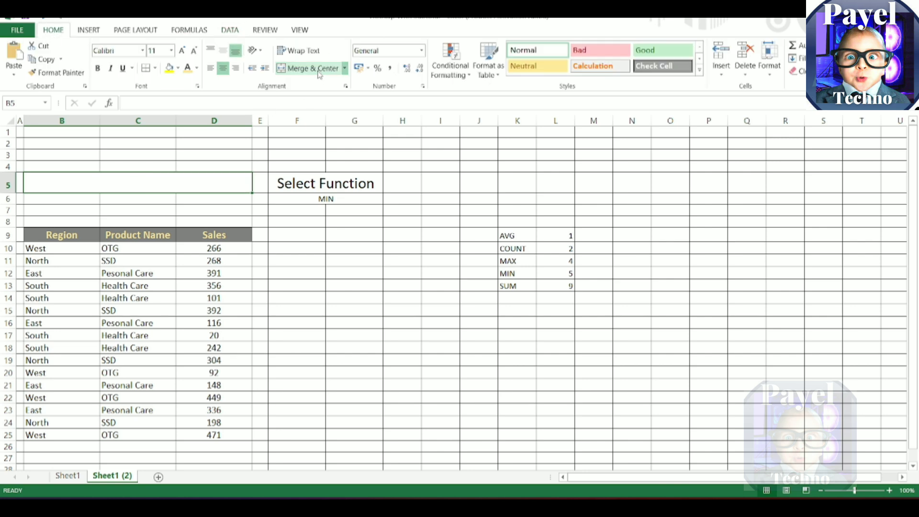
type("R")
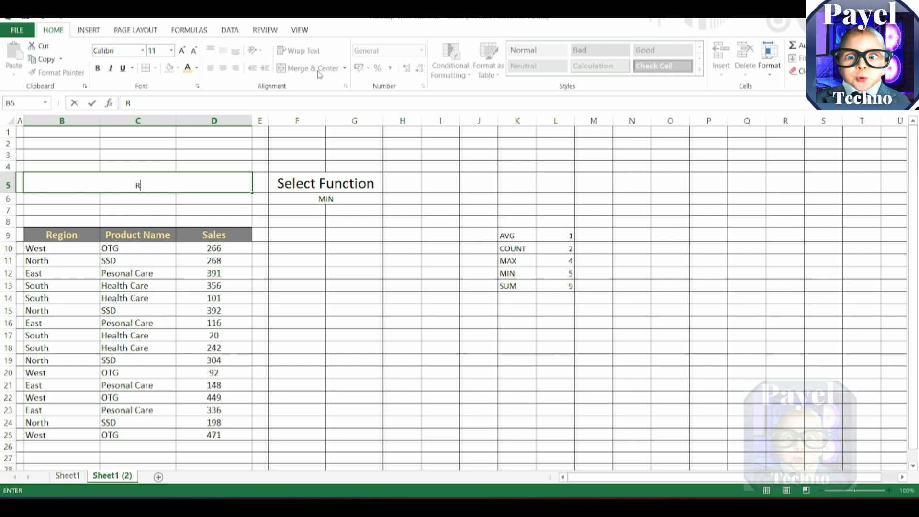
type("ESULT")
key("Return")
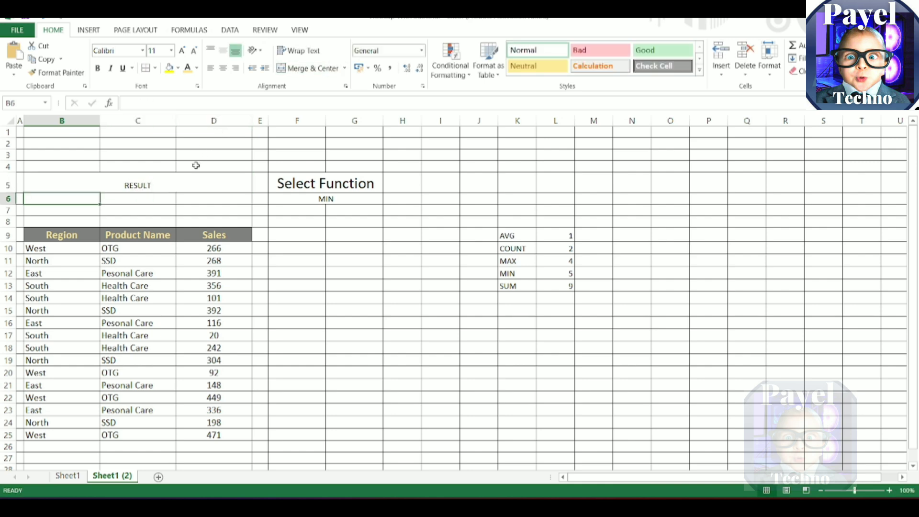
Step: Enlarge the RESULT heading to font size 20 and make it bold
left_click(189, 181)
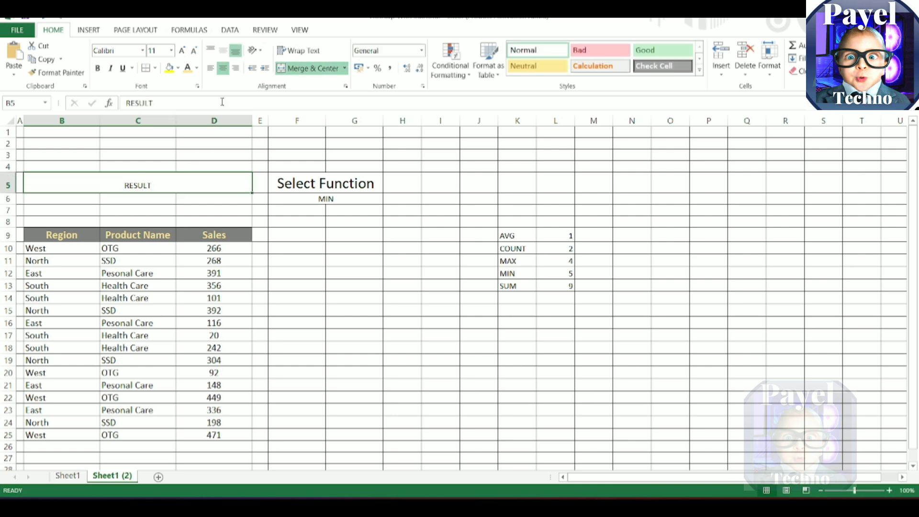
left_click(184, 50)
left_click(184, 50)
left_click(185, 50)
left_click(184, 50)
left_click(185, 50)
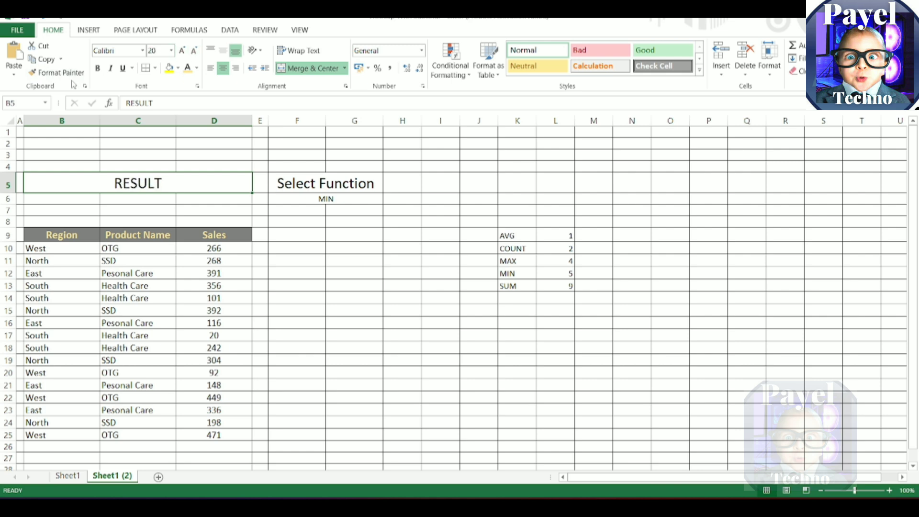
left_click(97, 69)
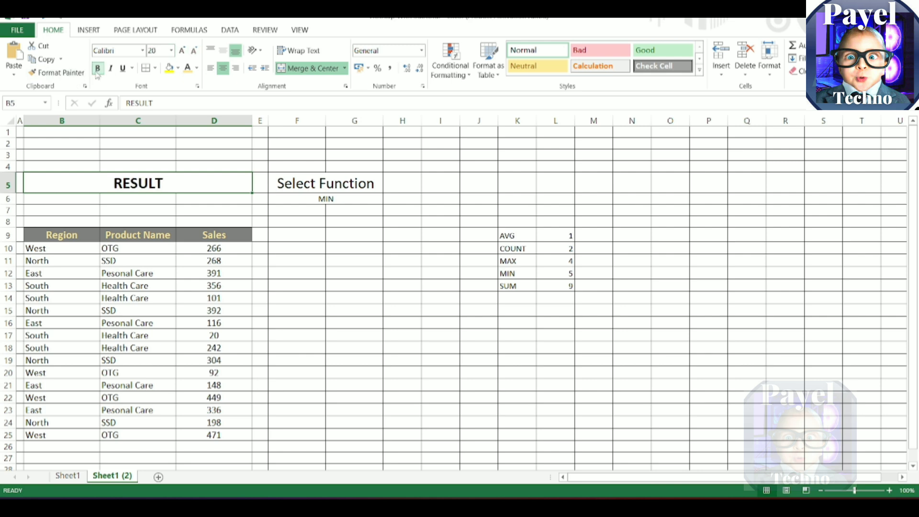
Step: Merge and center cells B6:D6 below the RESULT heading
left_click(82, 201)
left_click_drag(83, 201, 195, 200)
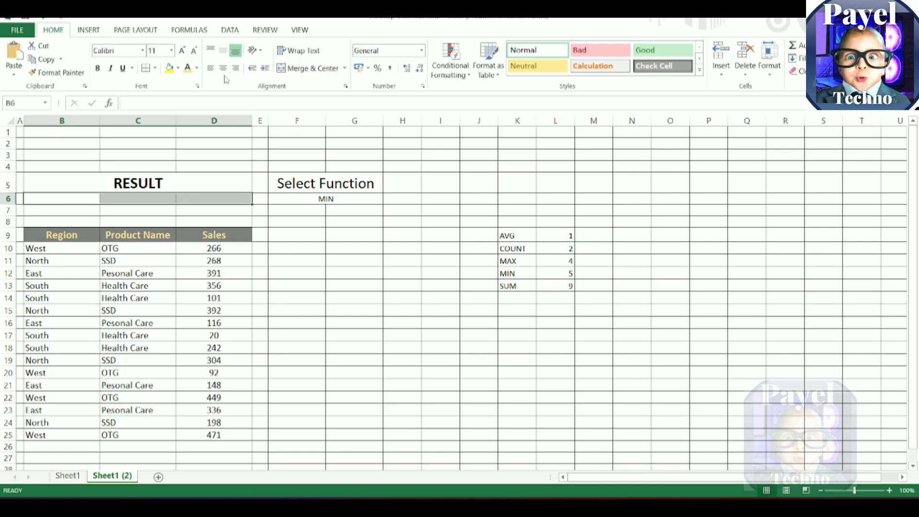
left_click(297, 71)
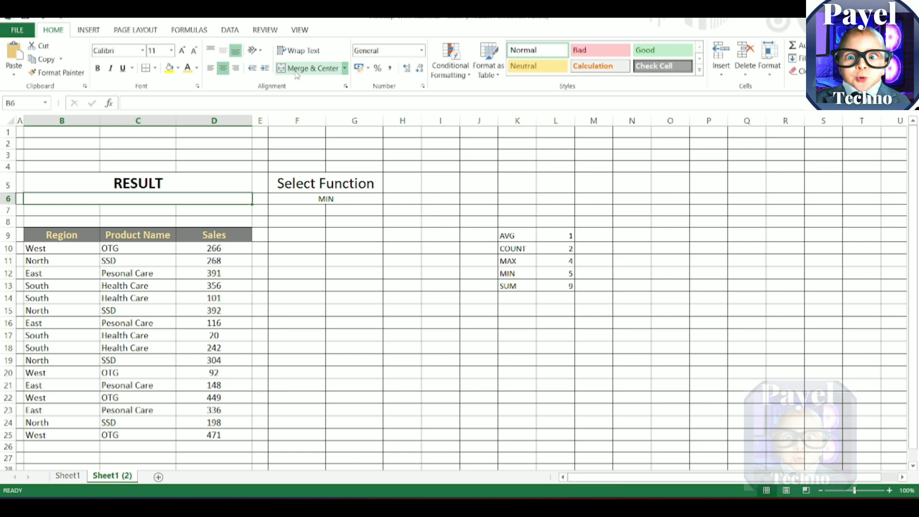
type("=")
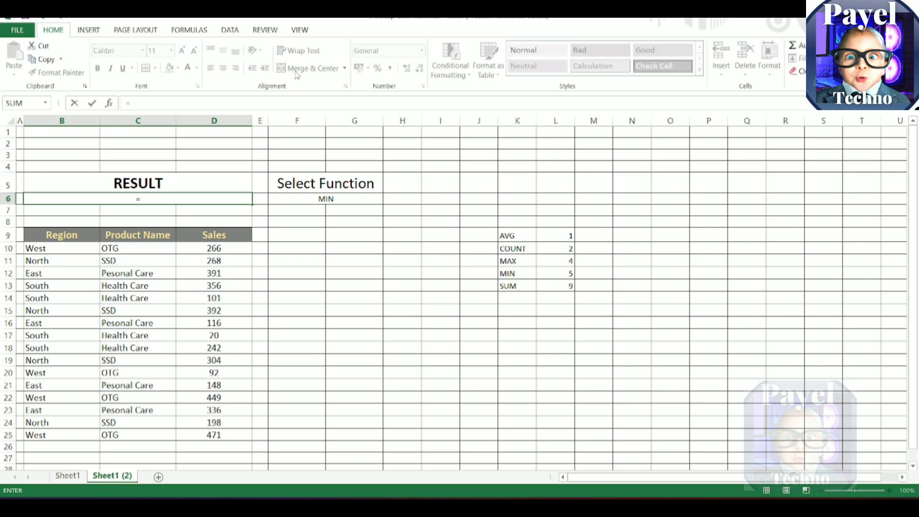
type("SUBTO")
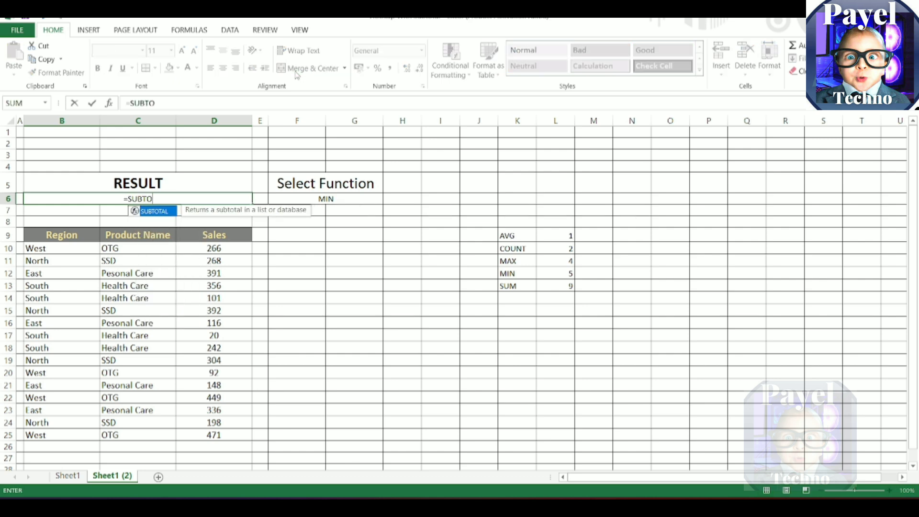
key("Tab")
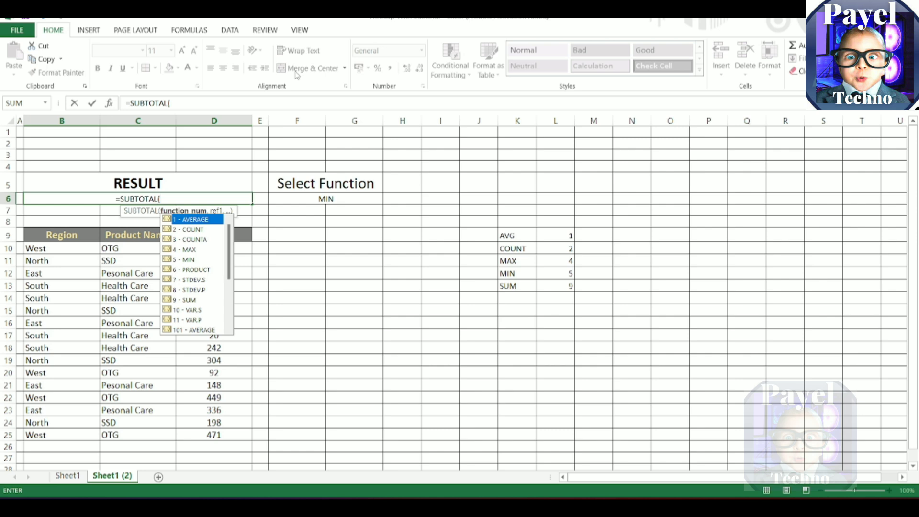
type("VL")
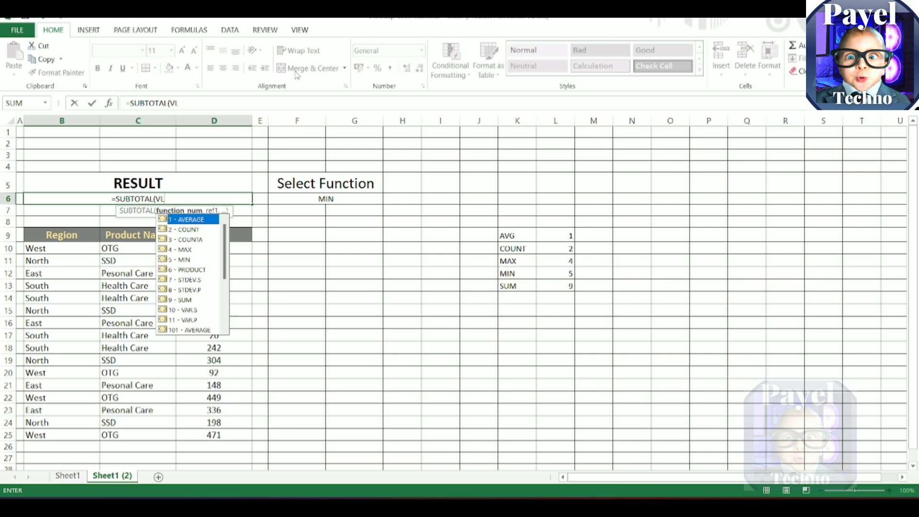
type("OO")
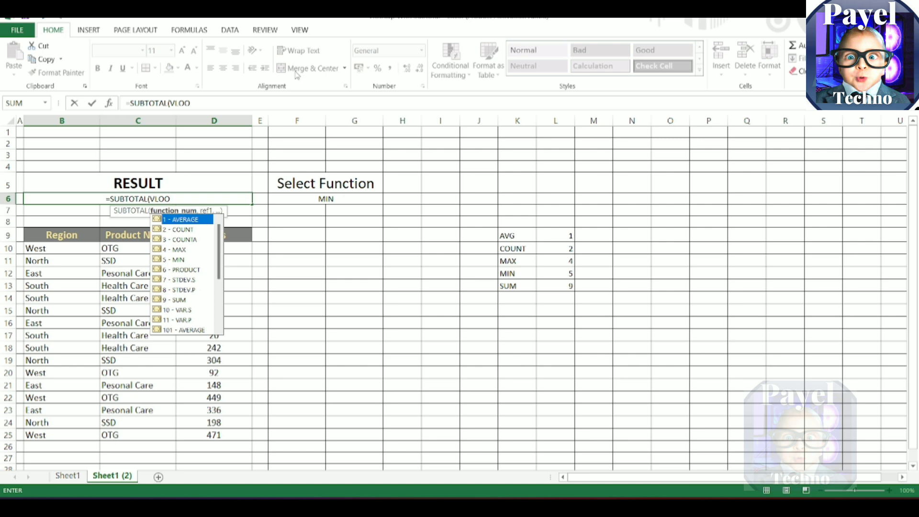
type("K")
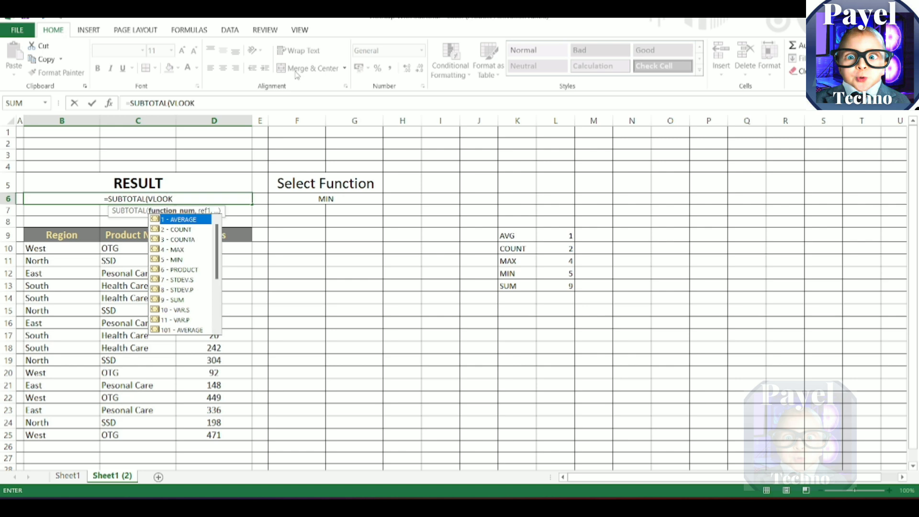
type("R")
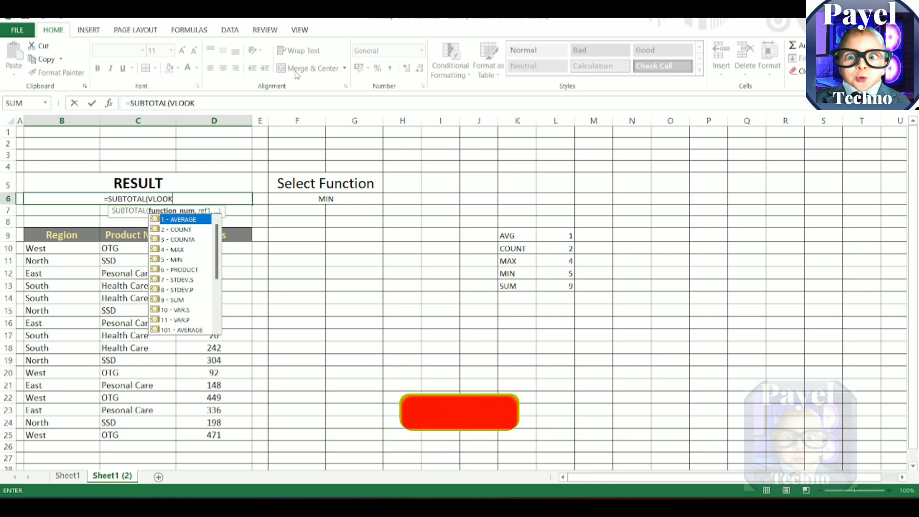
key("BackSpace")
key("BackSpace")
key("BackSpace")
key("BackSpace")
key("BackSpace")
key("BackSpace")
key("BackSpace")
key("BackSpace")
key("BackSpace")
key("BackSpace")
key("BackSpace")
key("Tab")
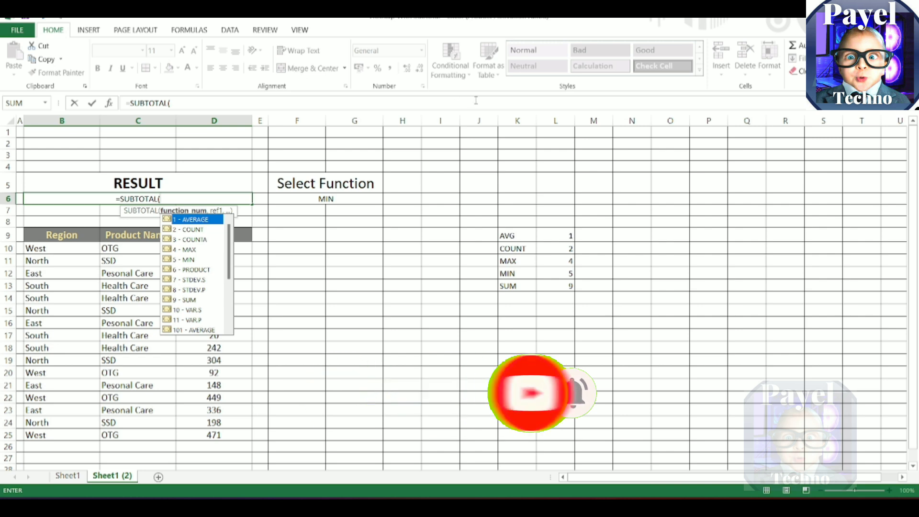
left_click(357, 203)
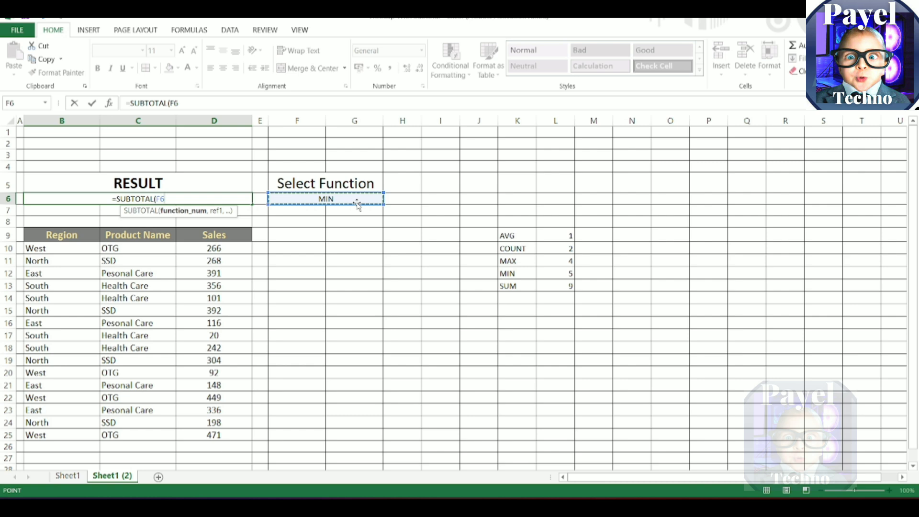
type(",")
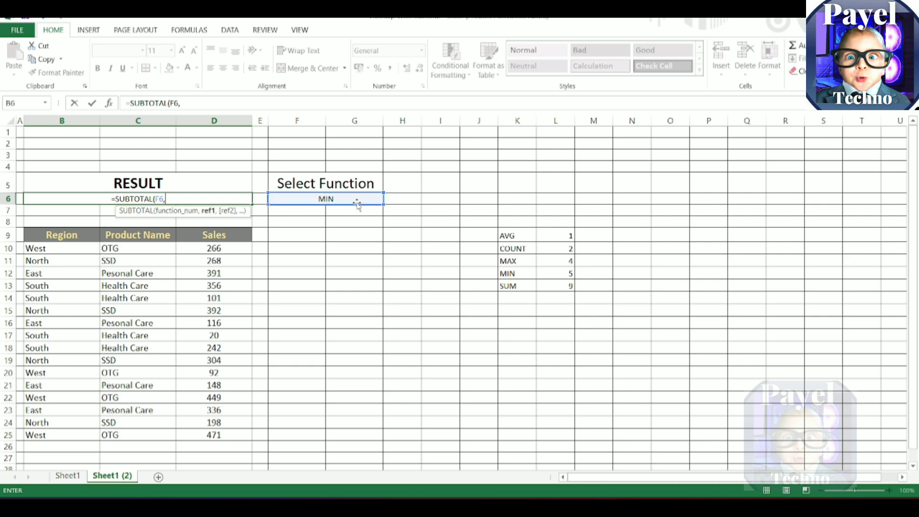
type("VL")
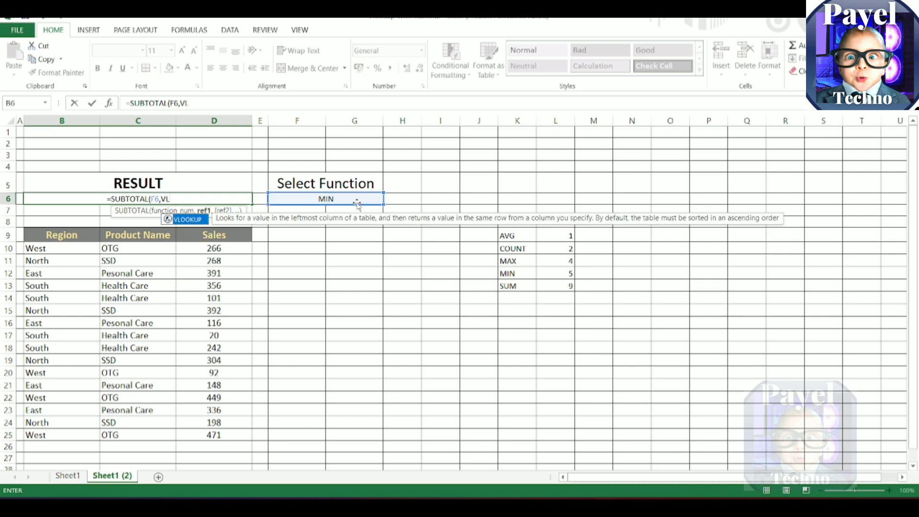
key("Tab")
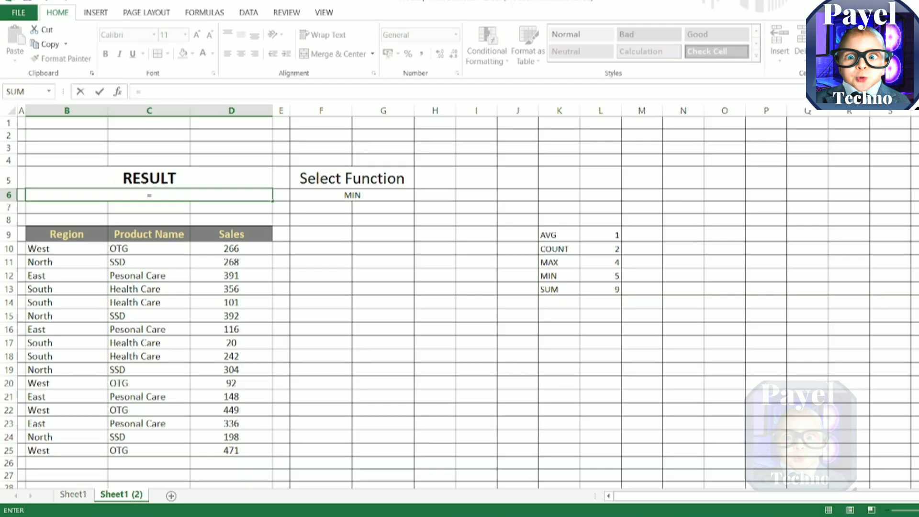
Step: Start a SUBTOTAL formula in the merged cell B6 with a nested VLOOKUP as its function number argument
type("SUBT")
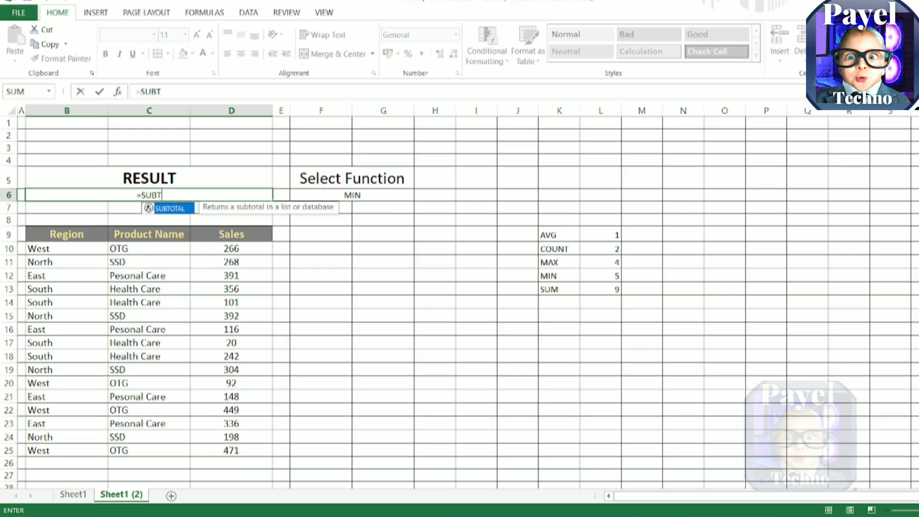
key("Tab")
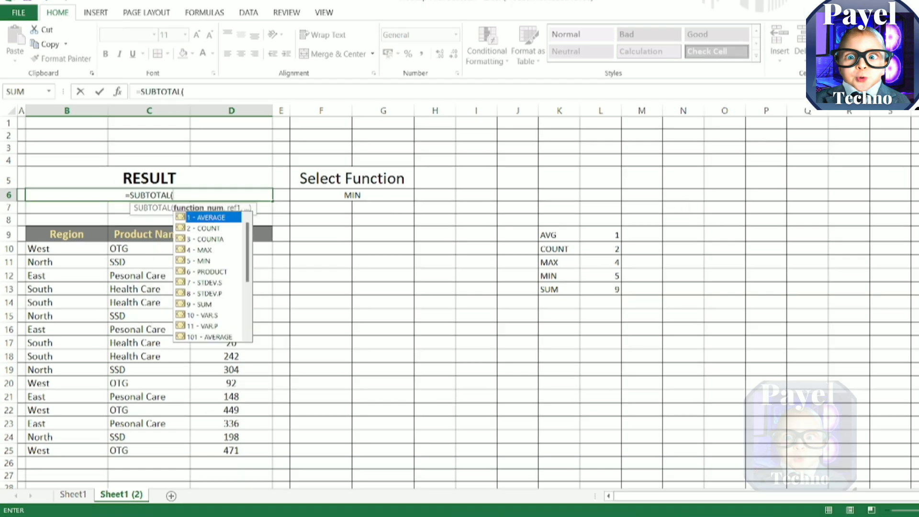
type("VLOO")
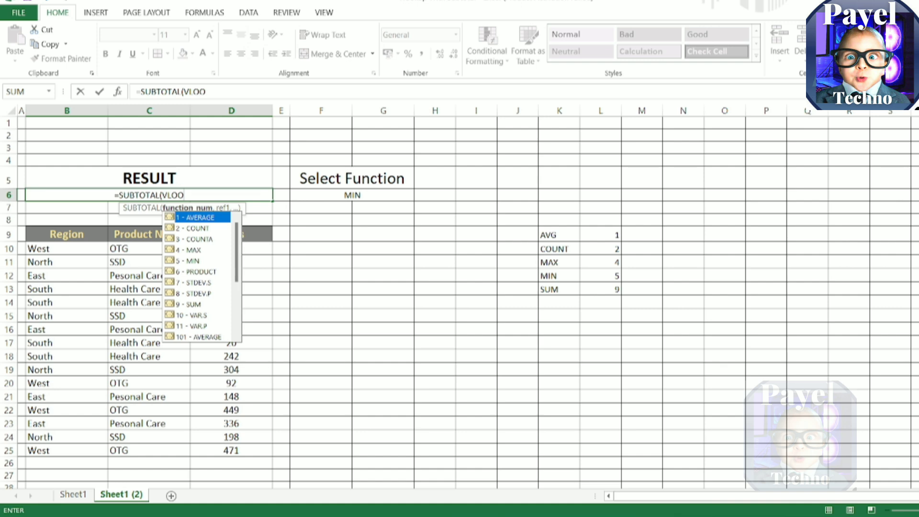
type("K")
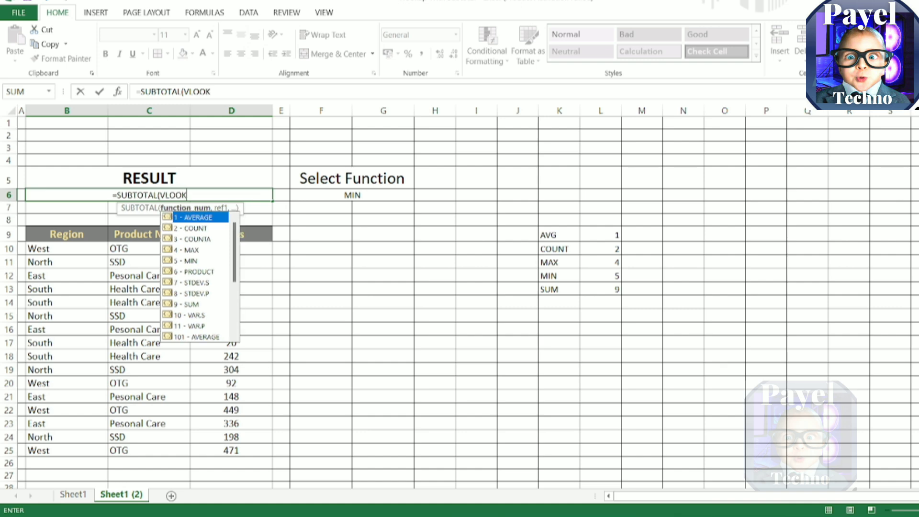
type("UP")
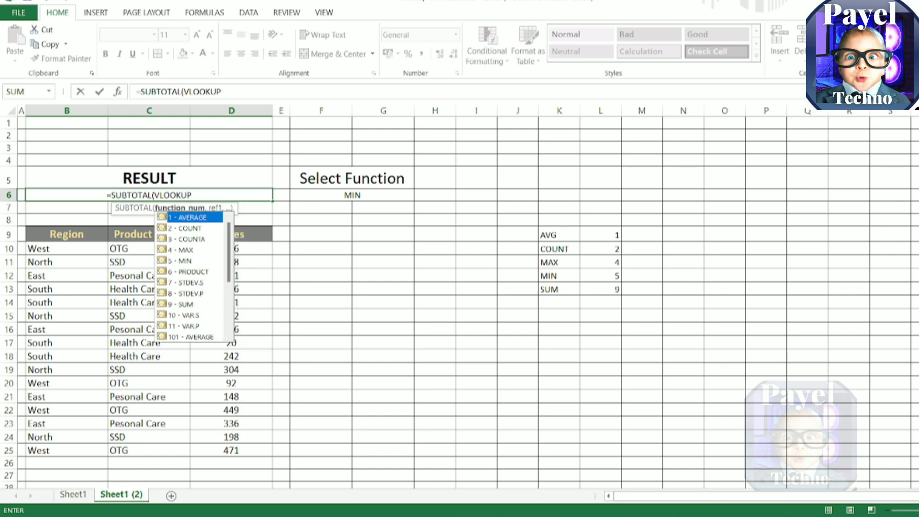
key("Tab")
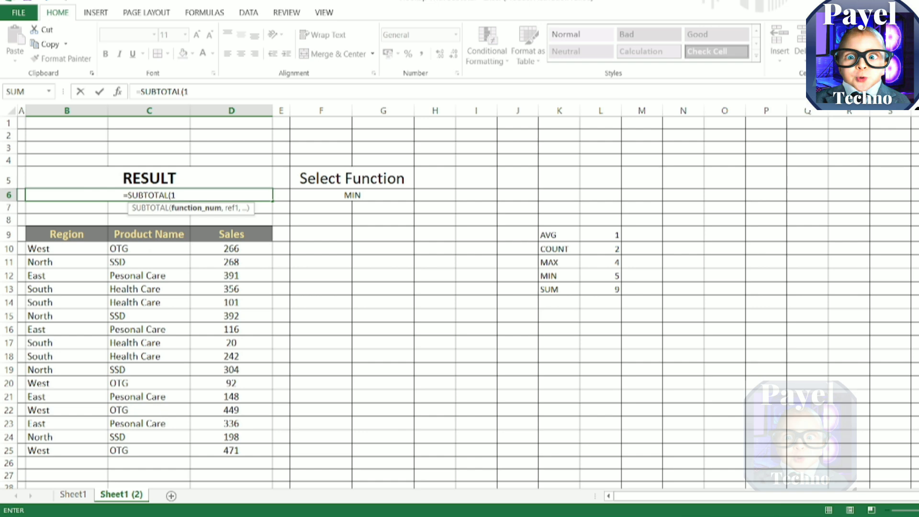
key("BackSpace")
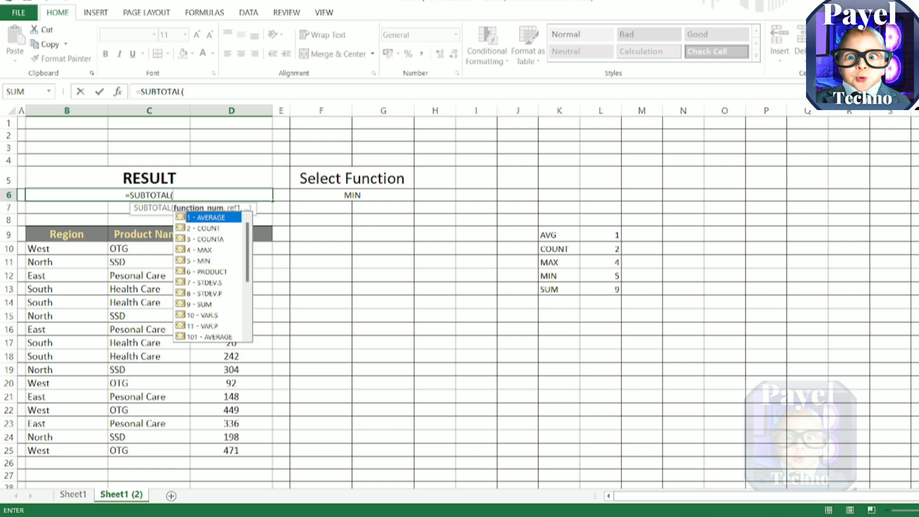
type("VLOO")
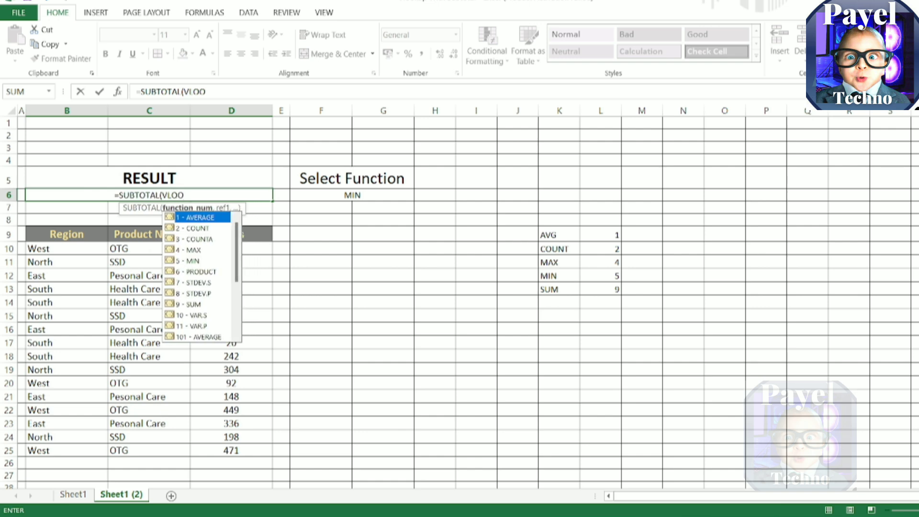
type("KUP")
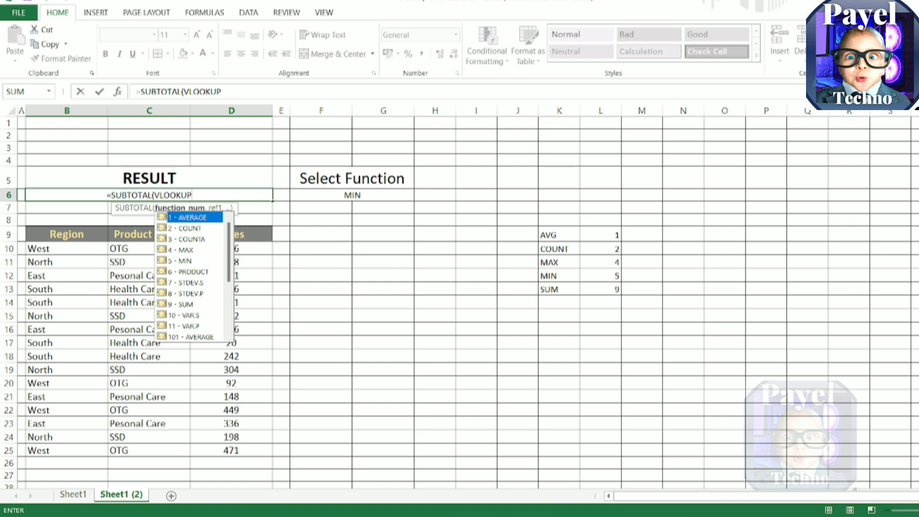
type("\"")
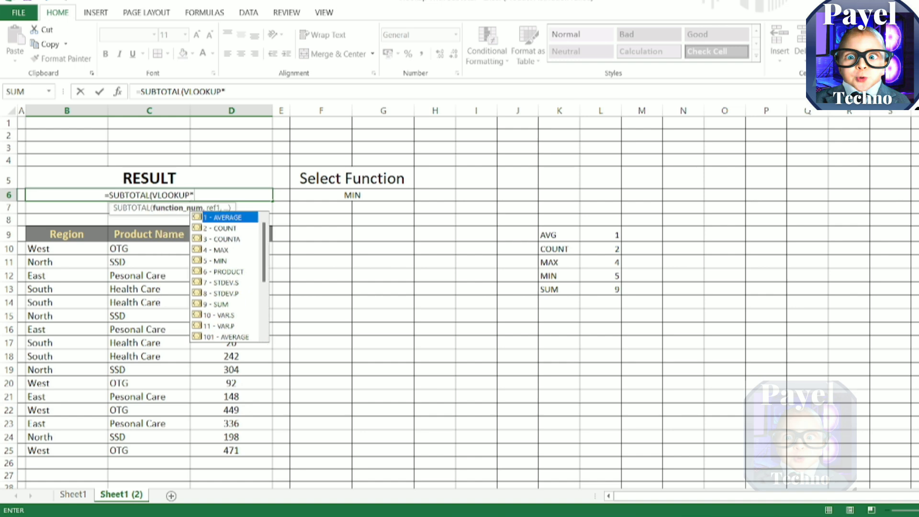
key("BackSpace")
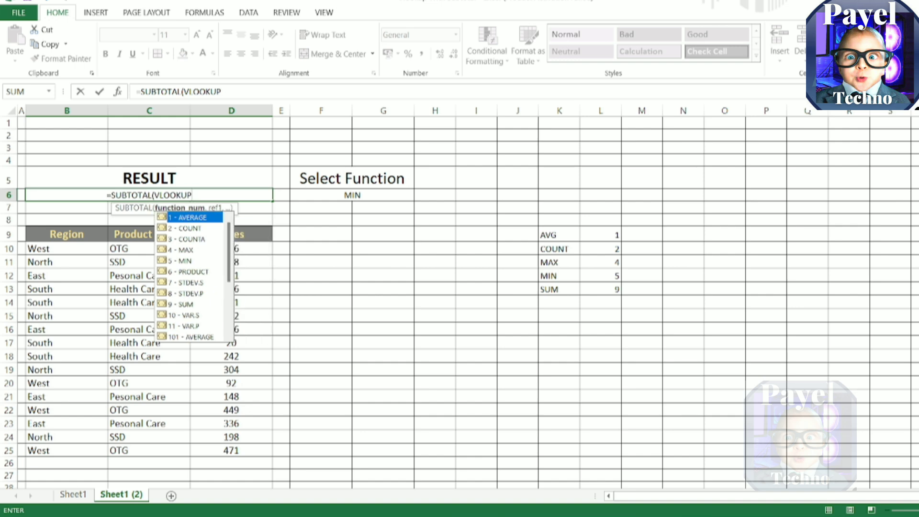
type("(")
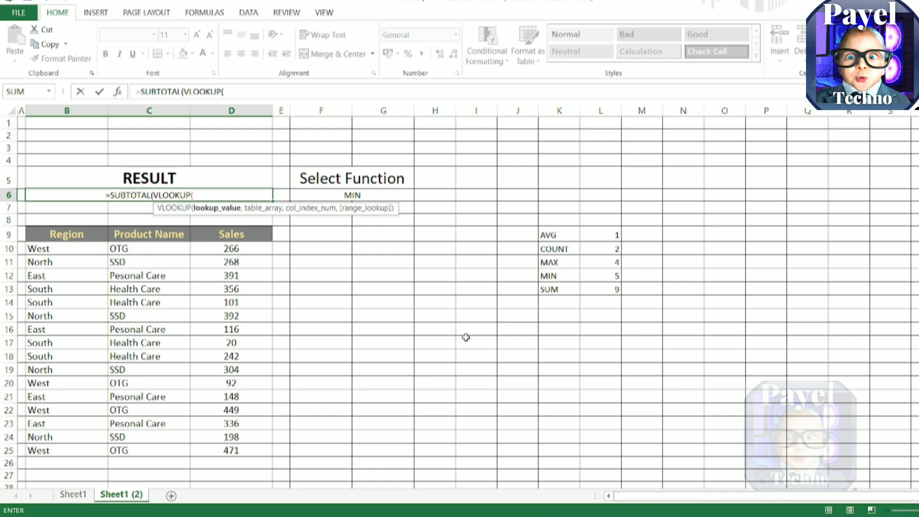
Step: Complete the nested VLOOKUP with lookup value F6, table range K9:L13, column index 2 and exact match 0
left_click(363, 197)
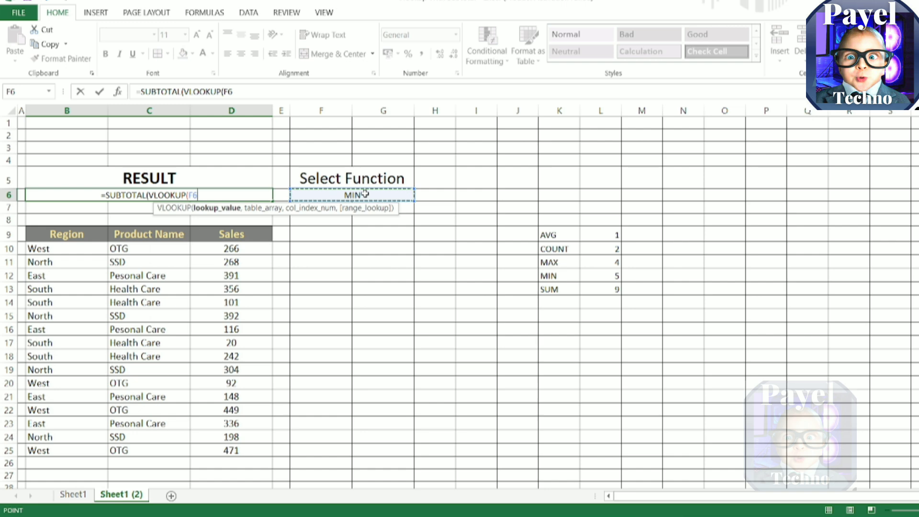
type(",")
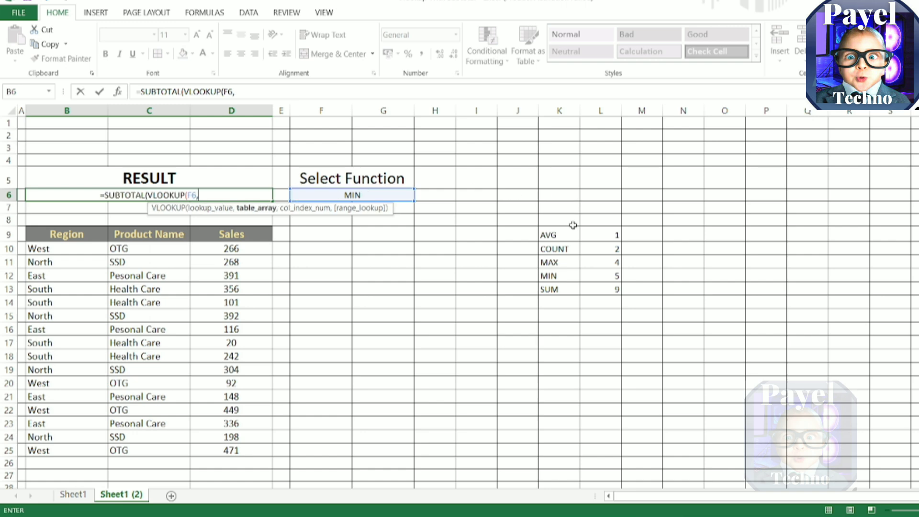
left_click_drag(570, 234, 606, 287)
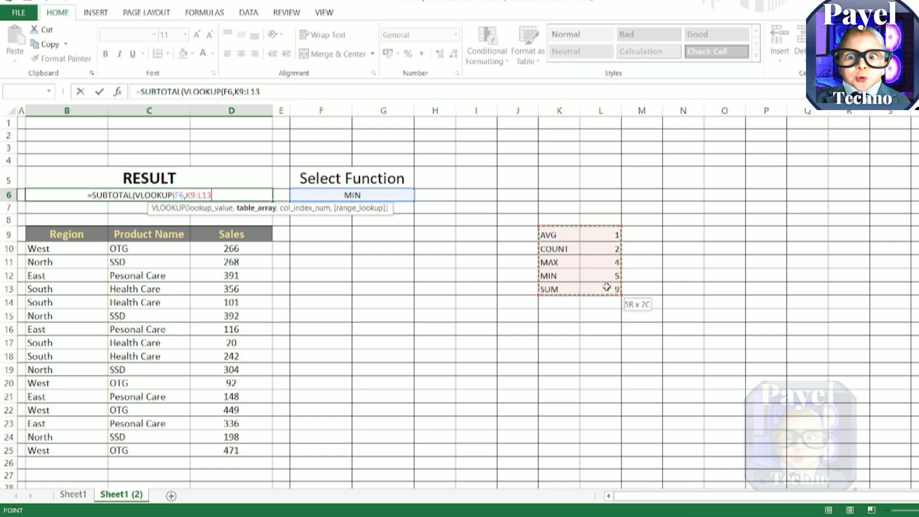
type(",")
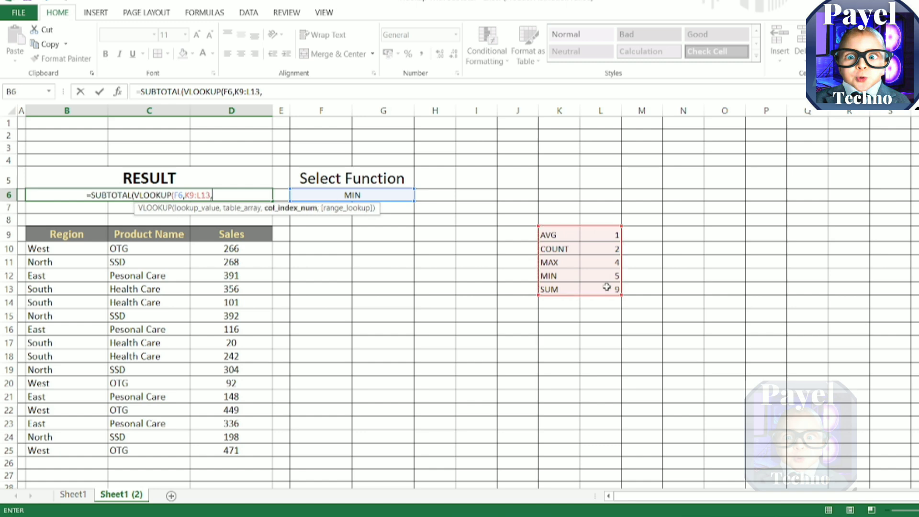
type("2")
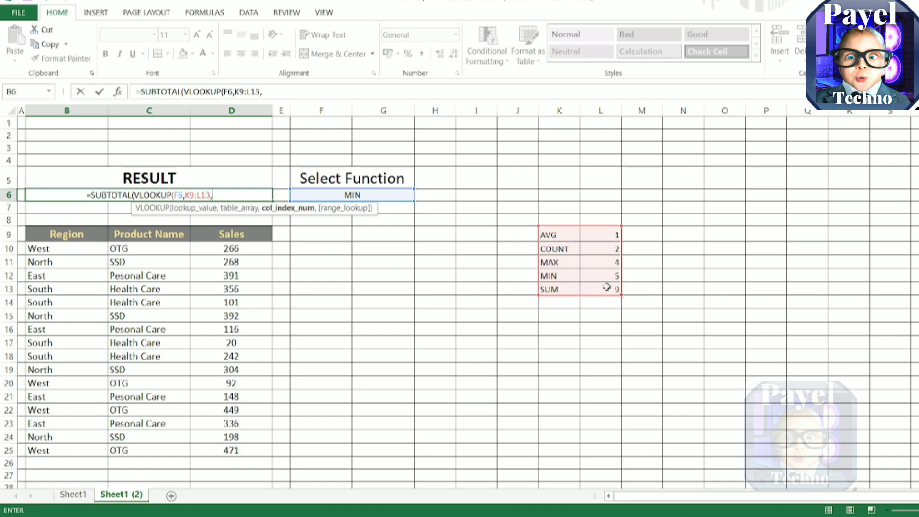
type(",")
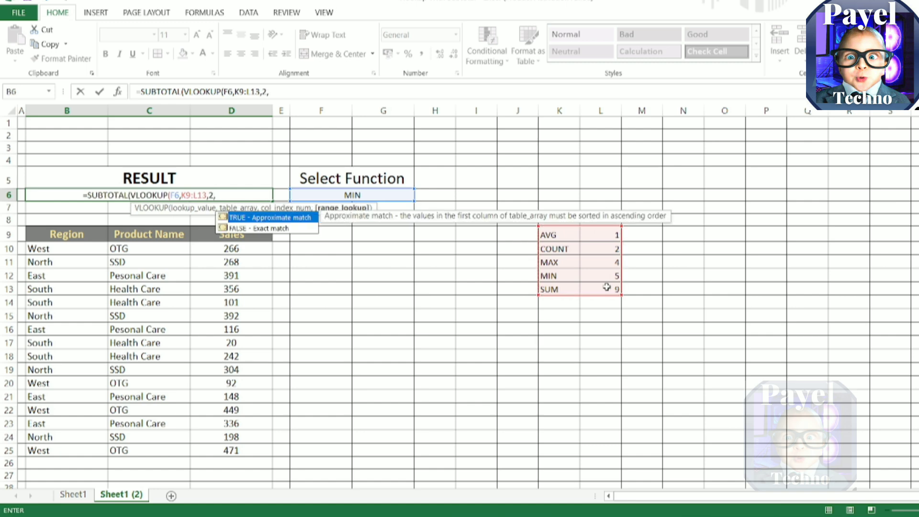
type("0")
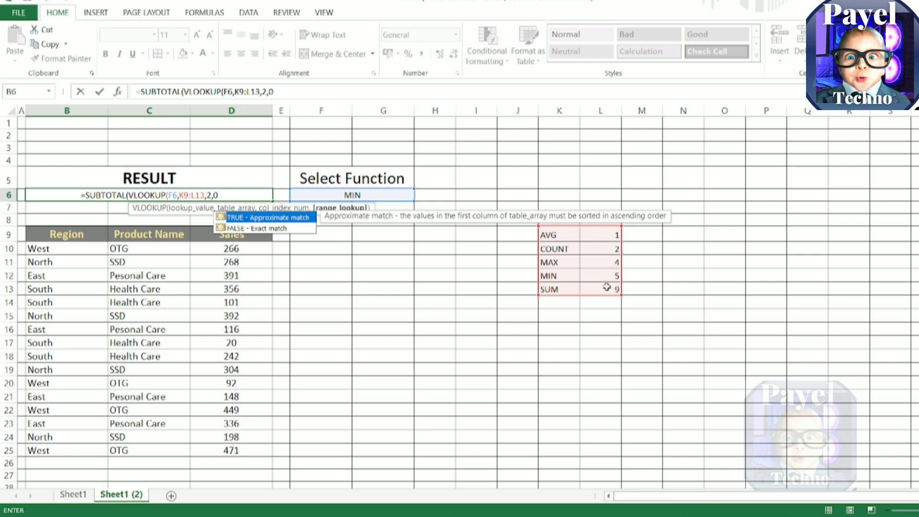
type(")")
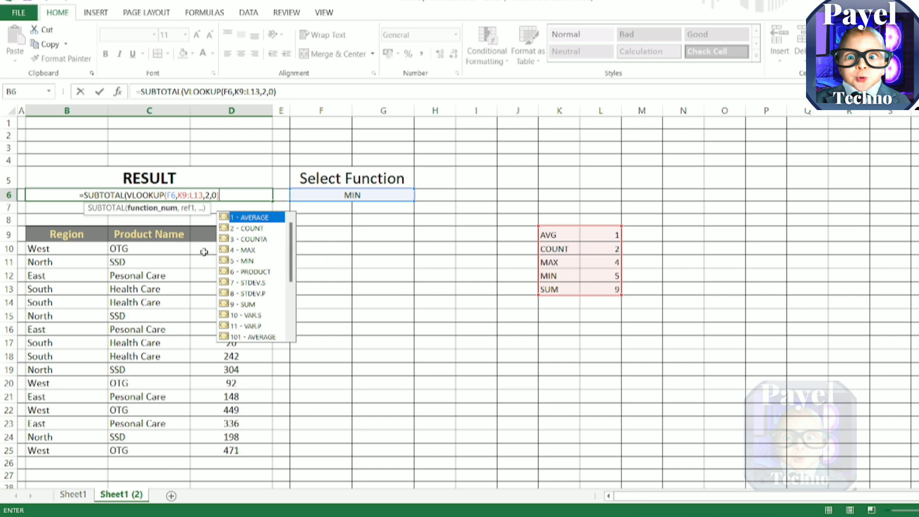
key("Return")
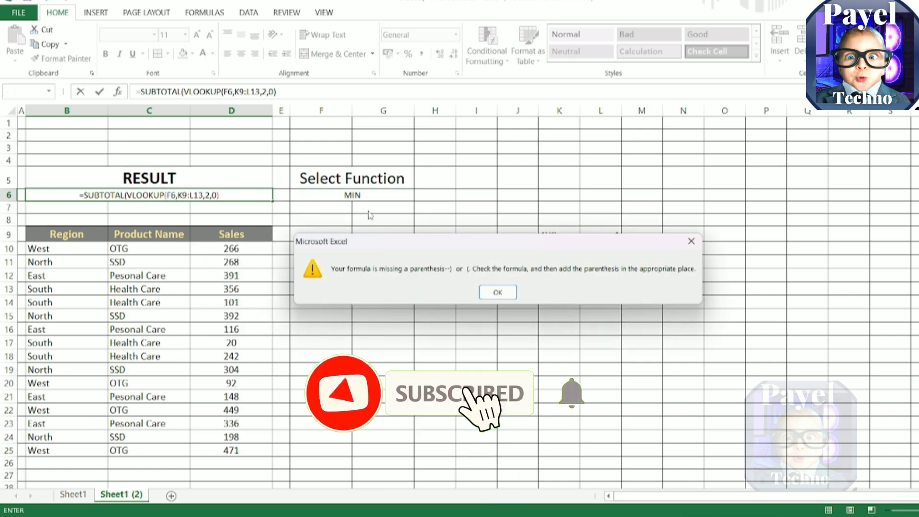
key("Return")
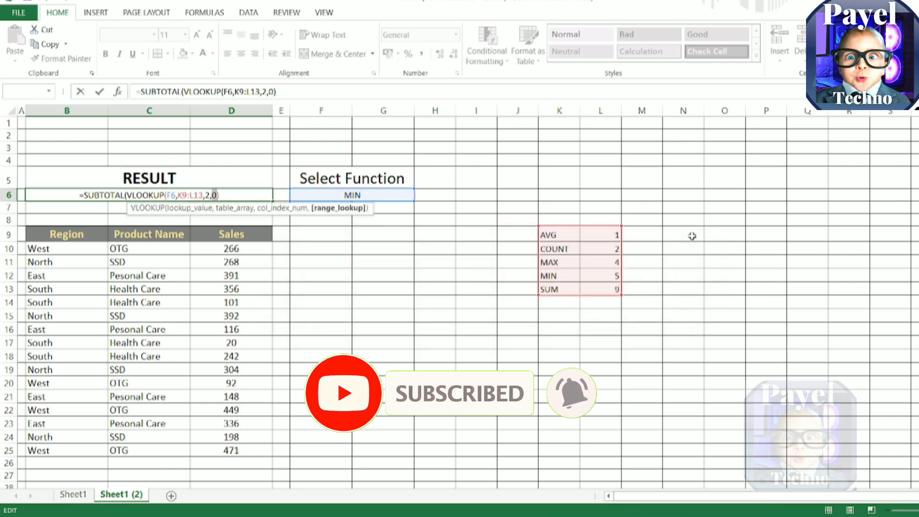
Step: Add the sales range D10:D25 as the SUBTOTAL reference, close the formula and enter it in B6
left_click(232, 195)
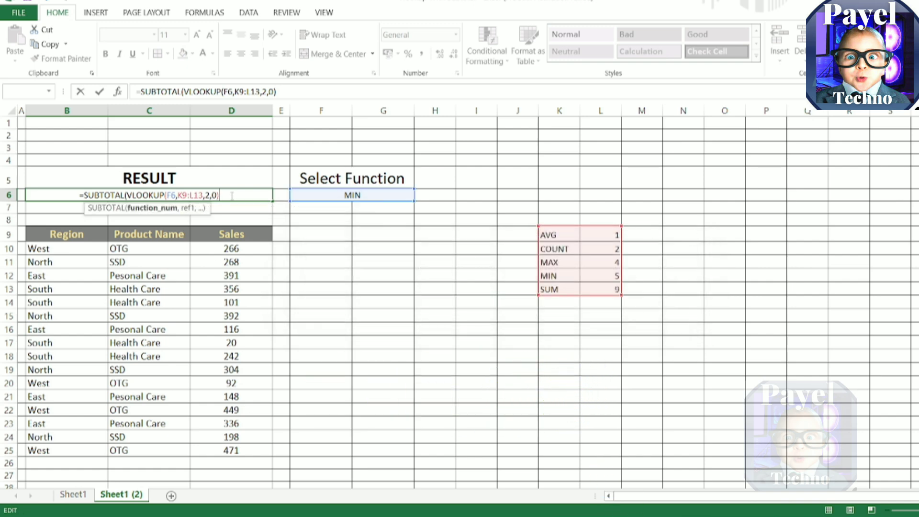
type(",")
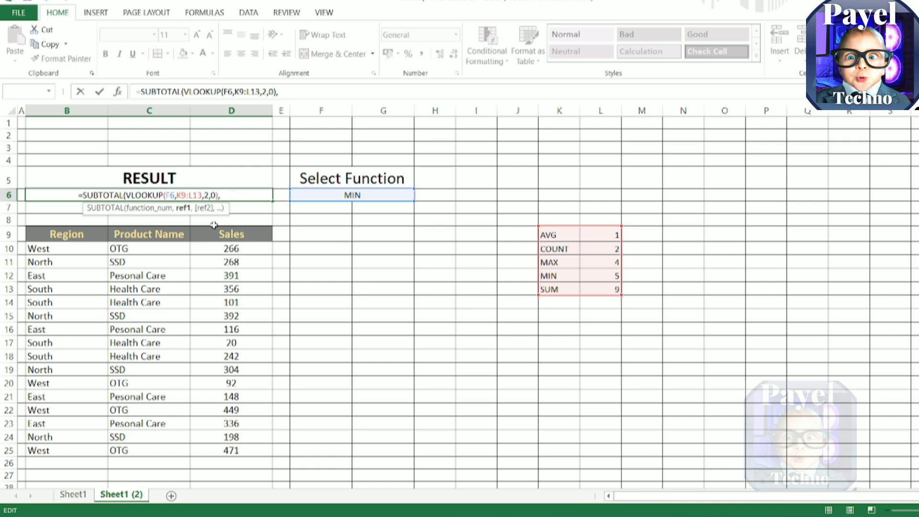
left_click_drag(228, 249, 248, 450)
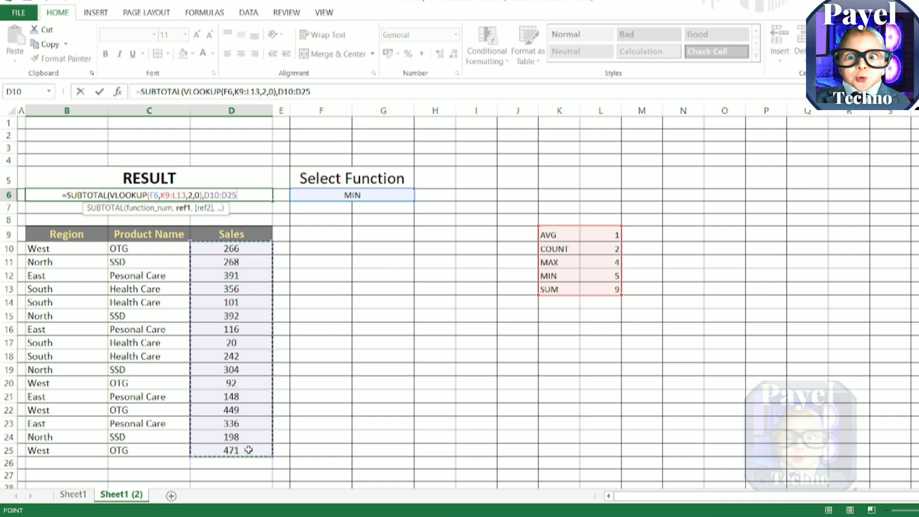
type(")")
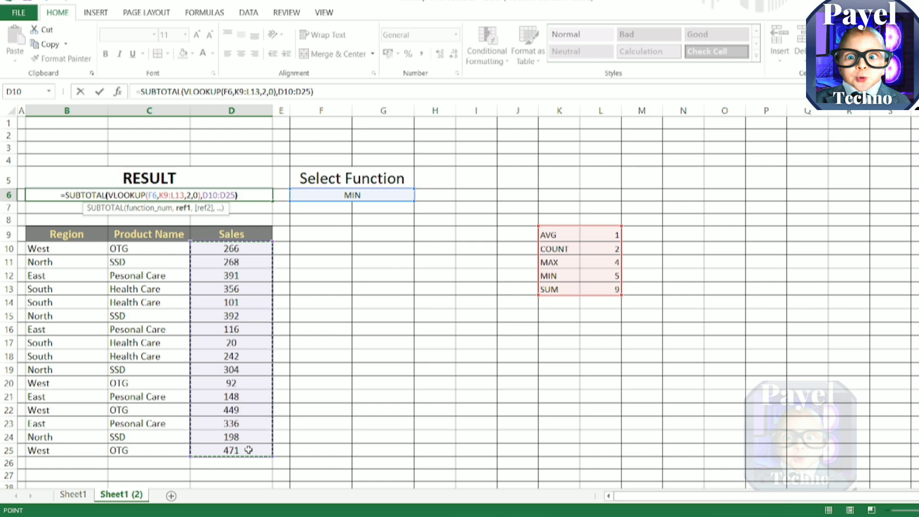
key("Return")
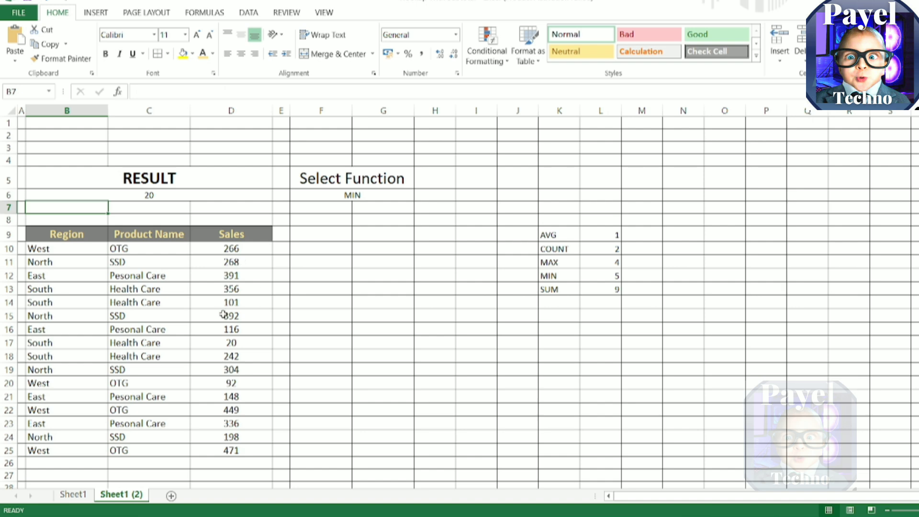
Step: Enlarge the calculated result in B6 to font size 24
left_click(202, 193)
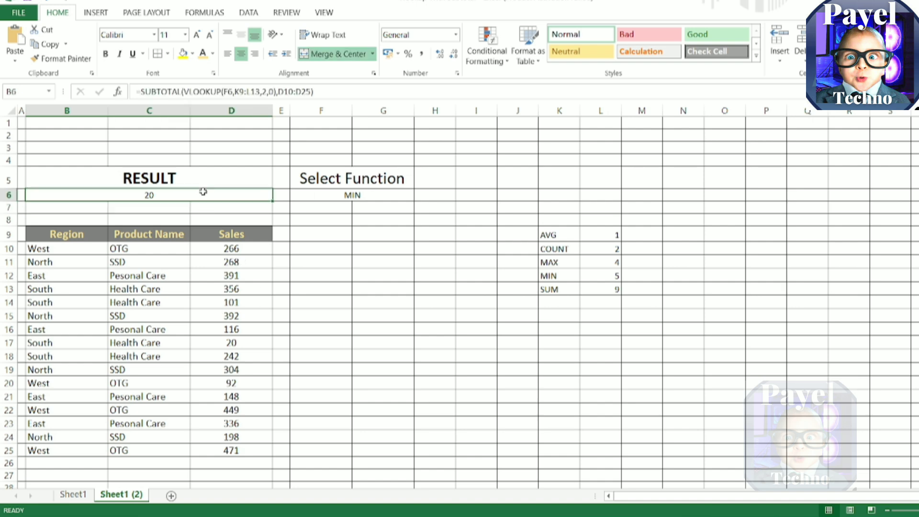
left_click(198, 36)
left_click(197, 37)
left_click(197, 36)
left_click(198, 36)
left_click(197, 37)
left_click(198, 36)
left_click(198, 37)
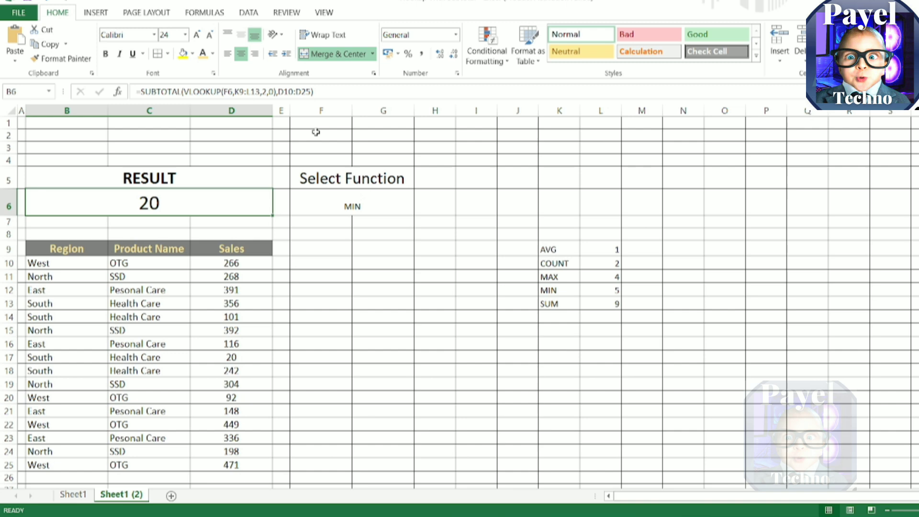
Step: Enlarge the chosen function name in cell F6 to font size 24
left_click(376, 209)
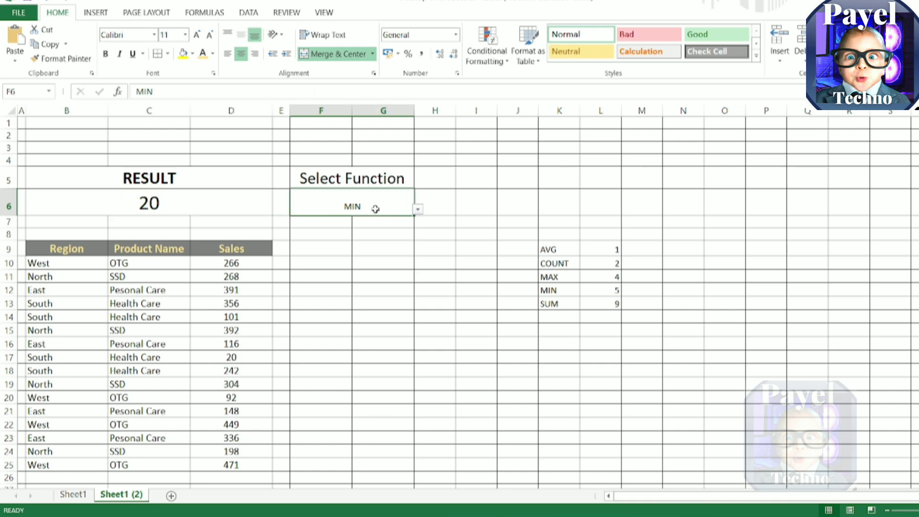
left_click(197, 36)
left_click(198, 36)
left_click(198, 36)
left_click(198, 36)
left_click(198, 37)
left_click(198, 36)
left_click(198, 36)
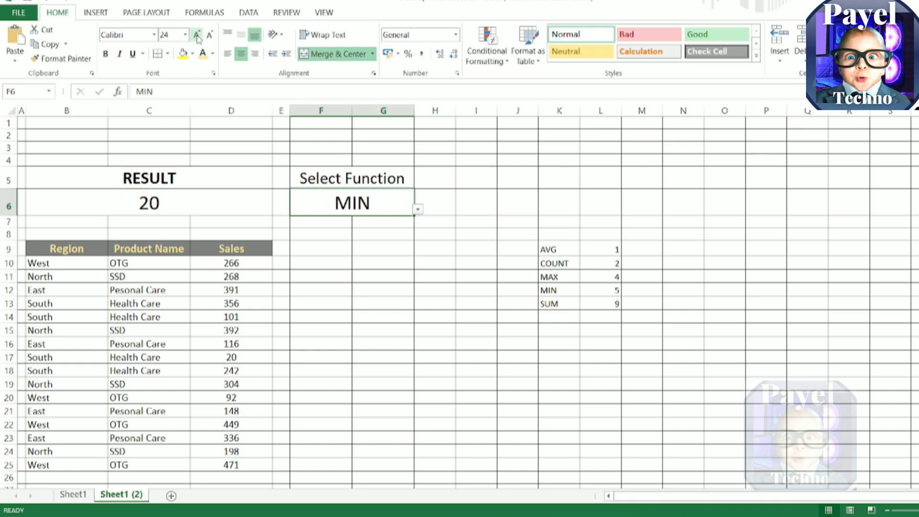
Step: Choose SUM in the F6 drop-down list under Select Function, and select the RESULT heading cell
left_click(418, 209)
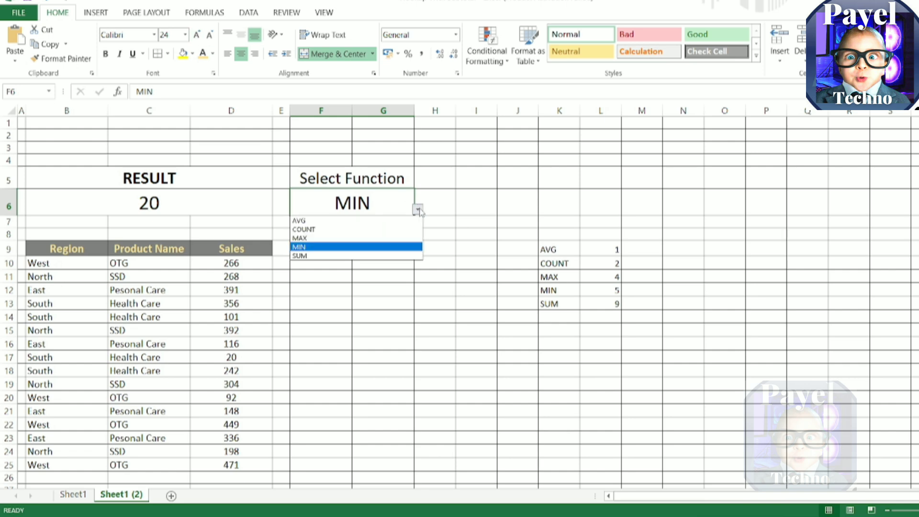
left_click(341, 260)
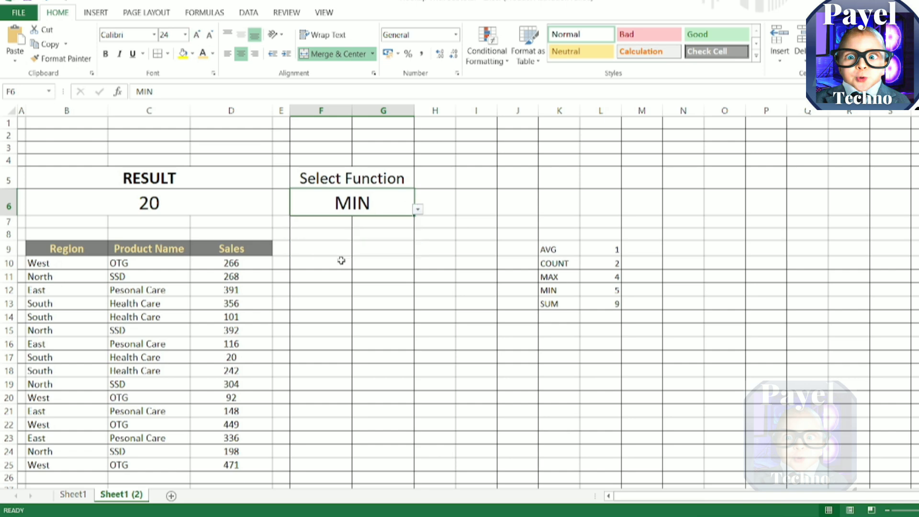
left_click(418, 208)
left_click(360, 256)
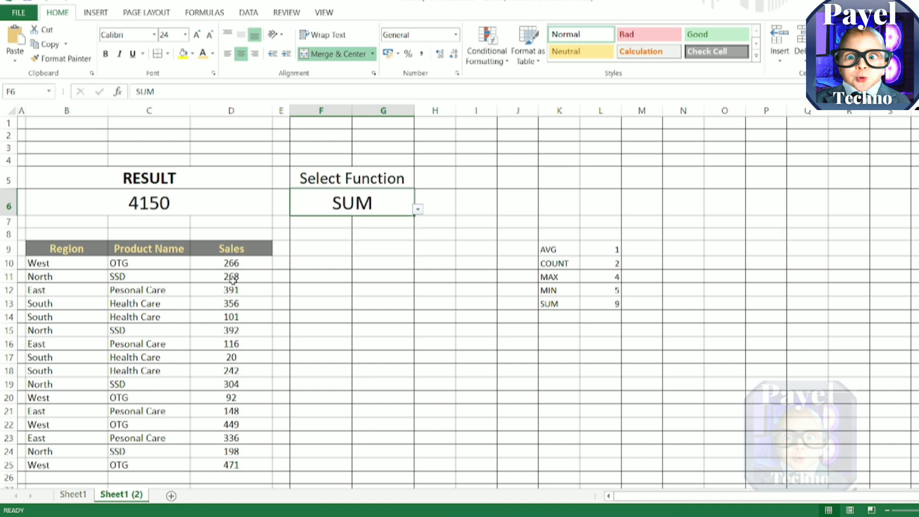
left_click(190, 179)
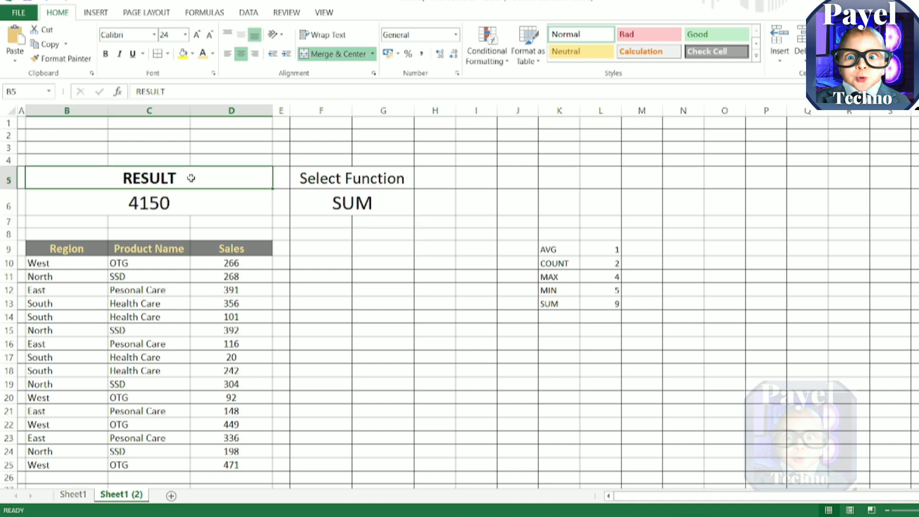
Step: Format the calculated result in B6 with a light blue fill and bold white text
left_click(197, 200)
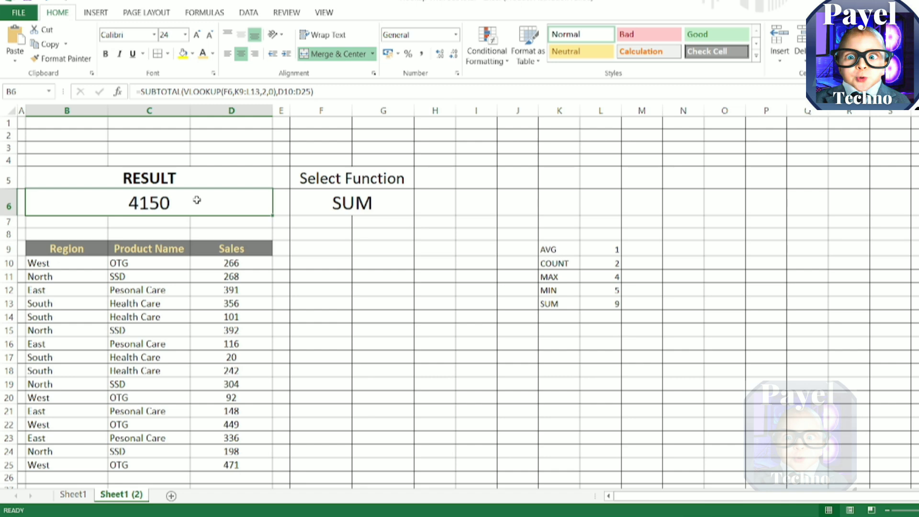
key("ctrl+1")
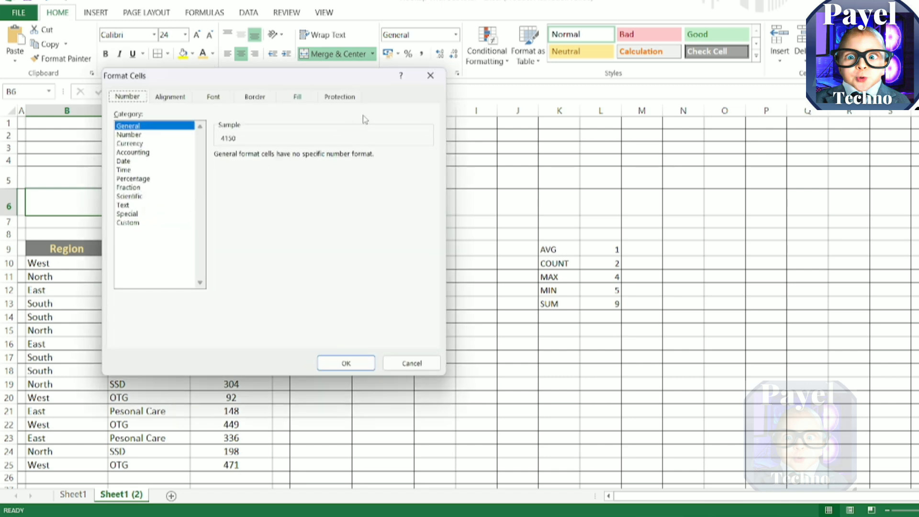
left_click(311, 100)
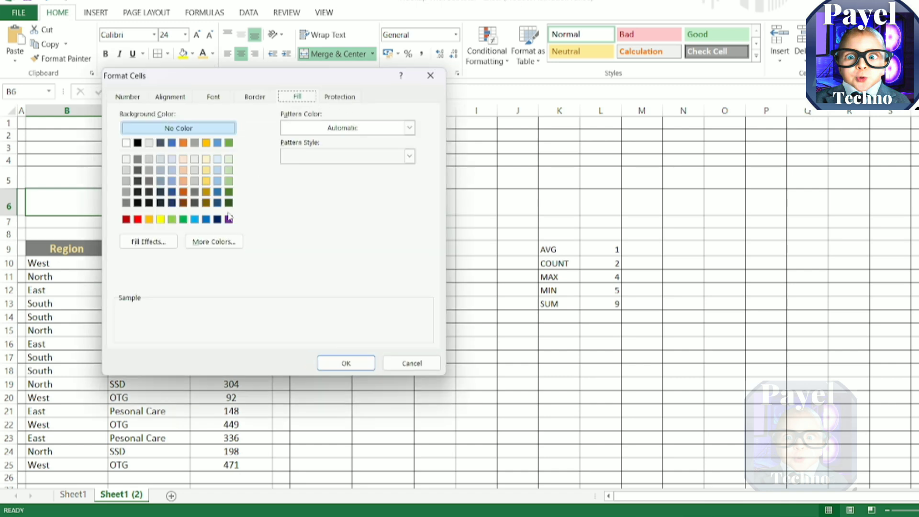
left_click(217, 181)
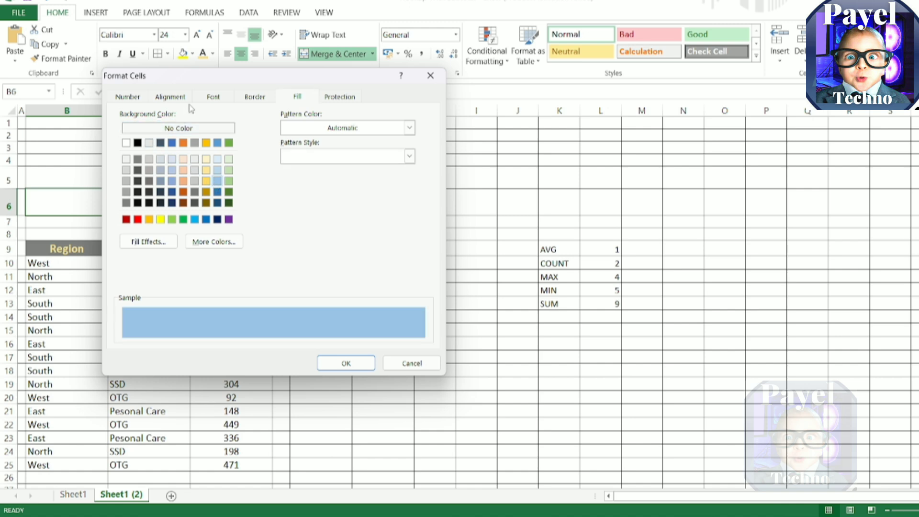
left_click(211, 98)
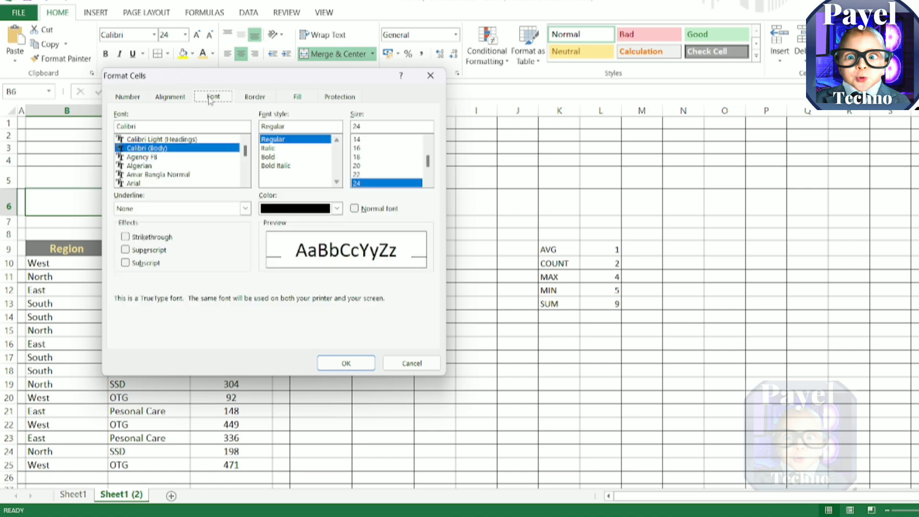
left_click(305, 209)
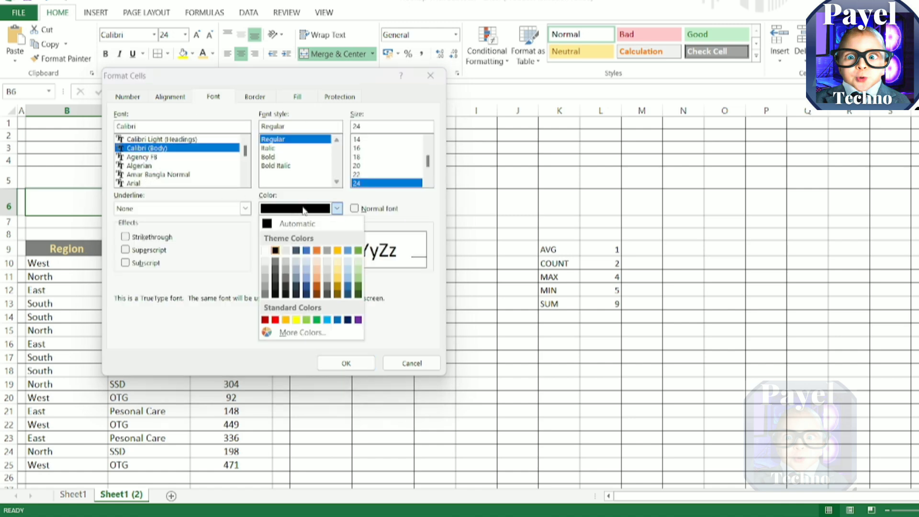
left_click(265, 252)
left_click(347, 362)
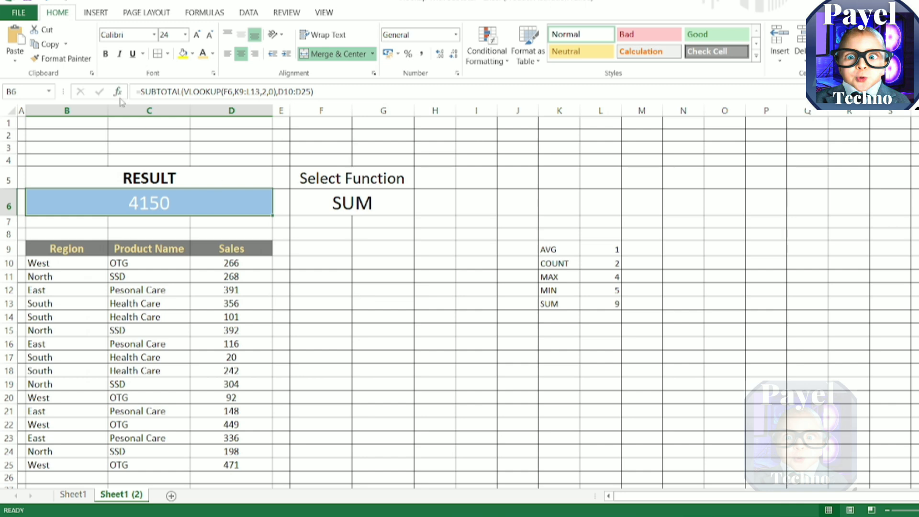
left_click(107, 54)
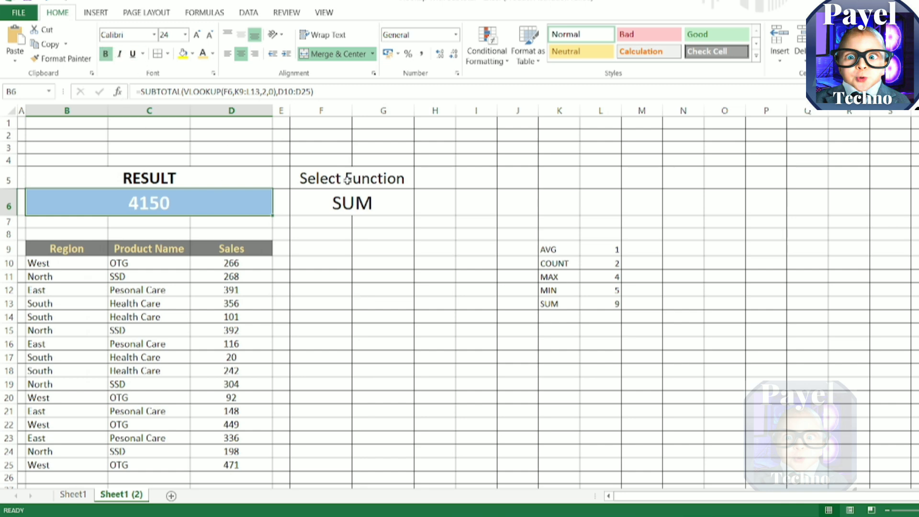
Step: Set the function name in F6 to a white font and pick black as the cell's pattern colour
left_click(361, 197)
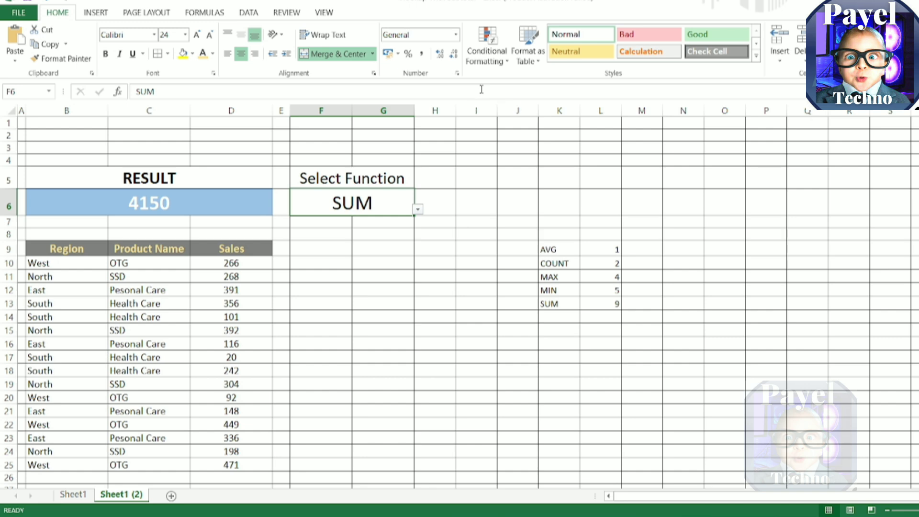
key("ctrl+1")
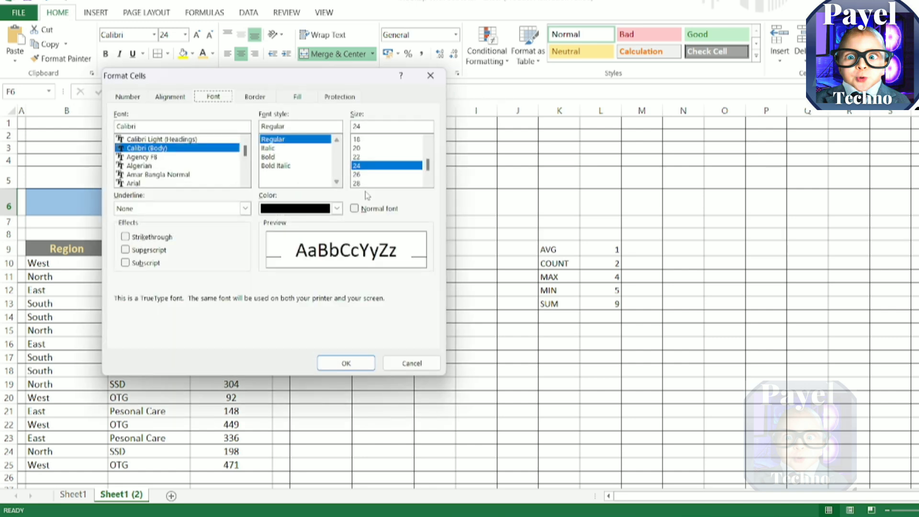
left_click(338, 209)
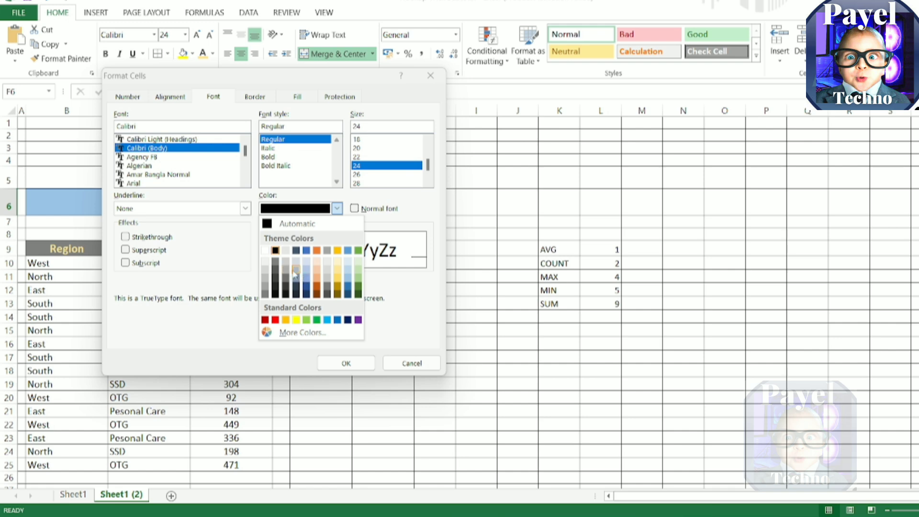
left_click(265, 251)
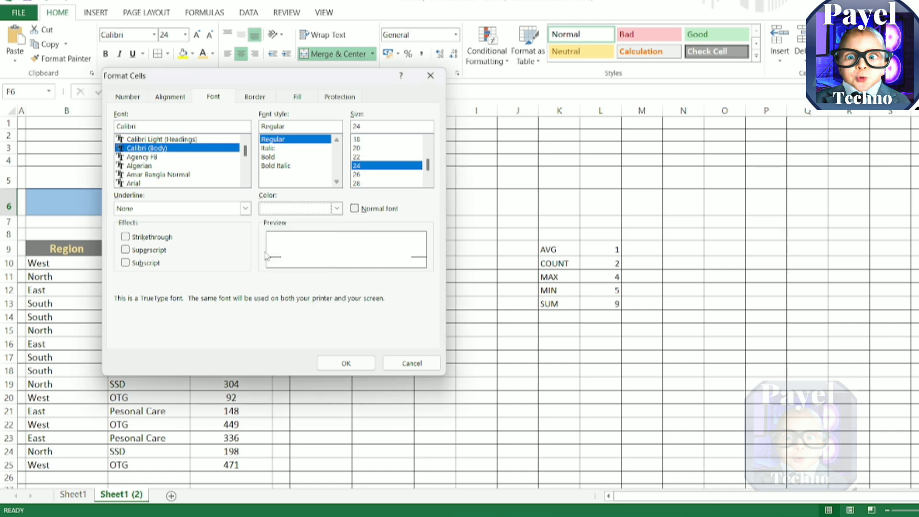
left_click(306, 99)
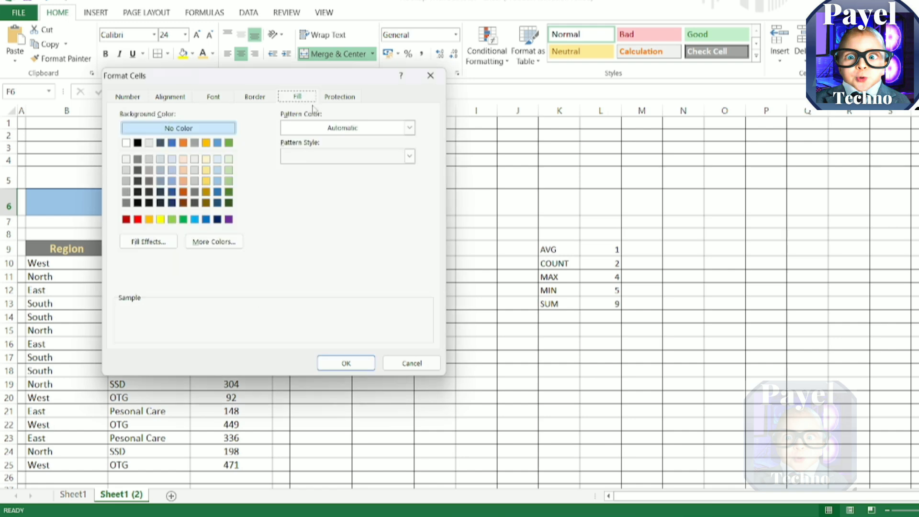
left_click(379, 129)
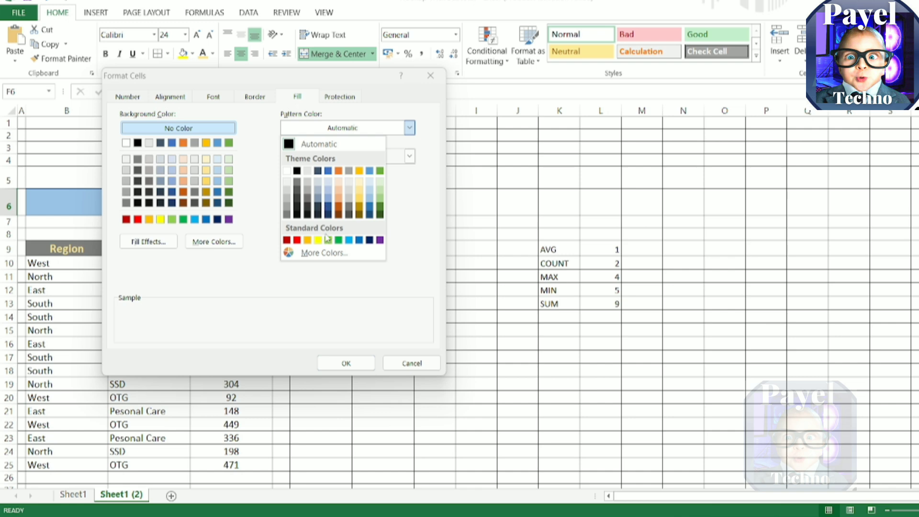
left_click(297, 172)
left_click(350, 364)
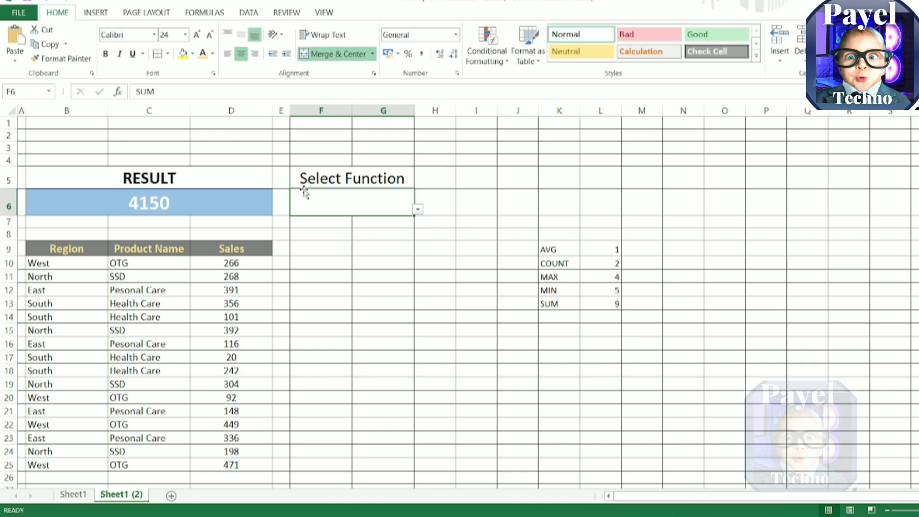
Step: Give the function cell F6 a black background fill and make its text bold
key("ctrl+1")
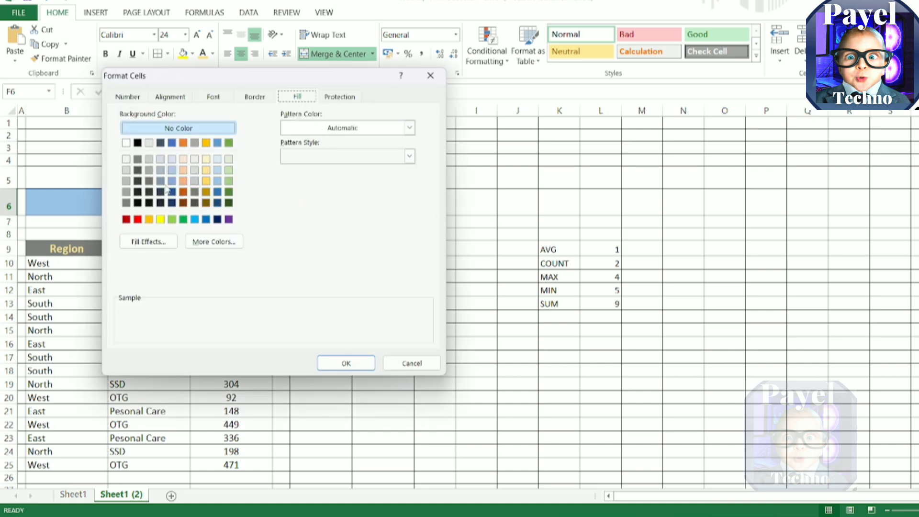
left_click(138, 142)
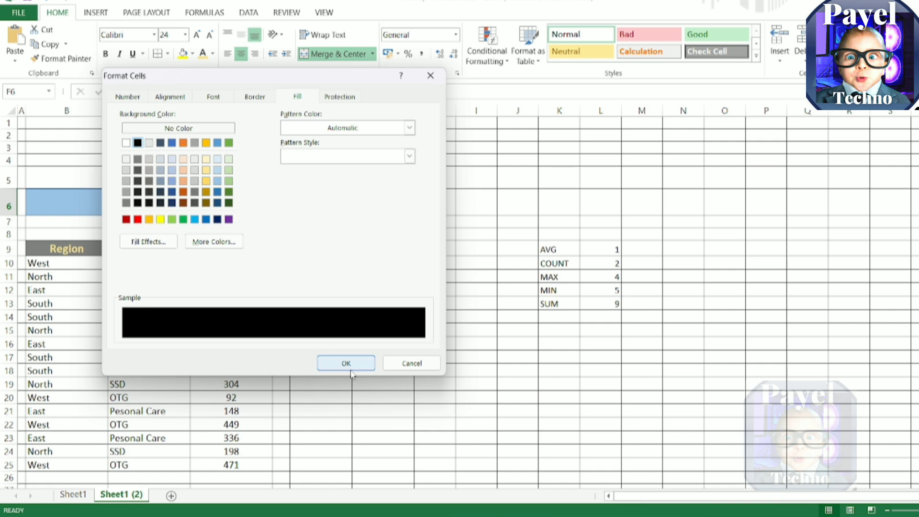
left_click(346, 363)
left_click(422, 305)
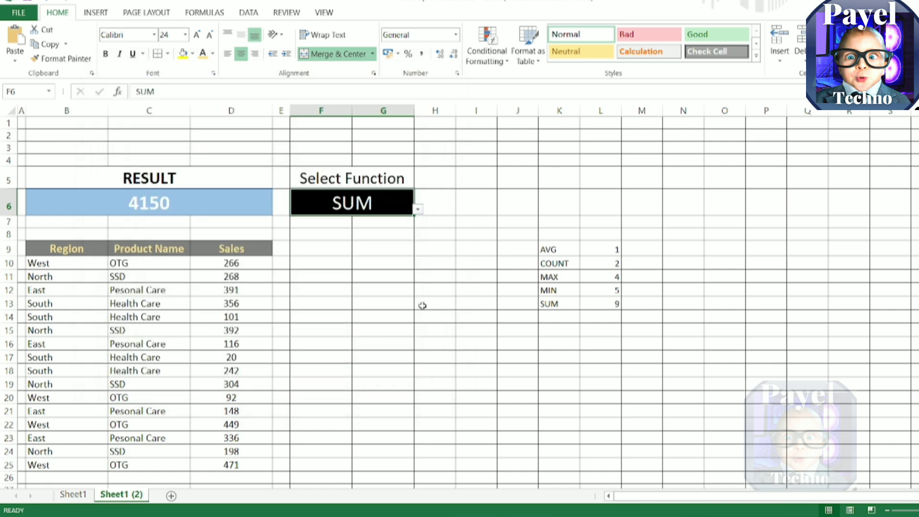
left_click(357, 207)
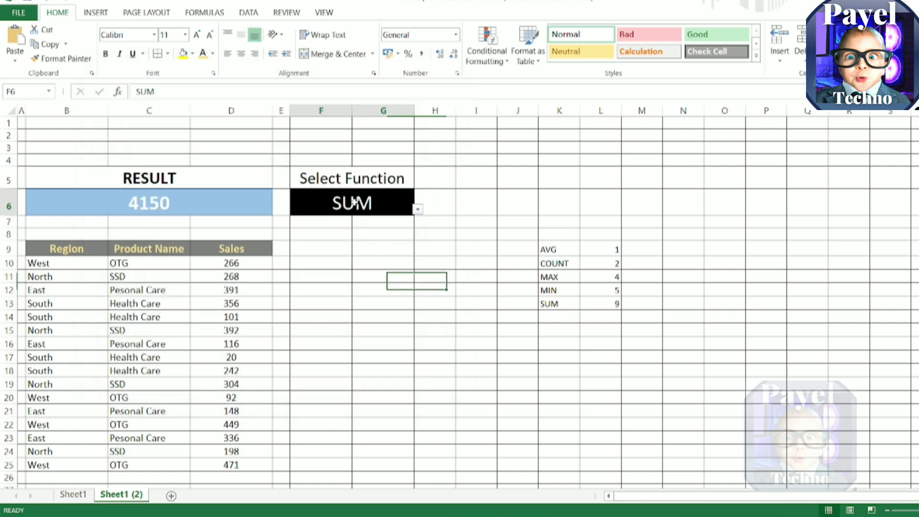
left_click(105, 53)
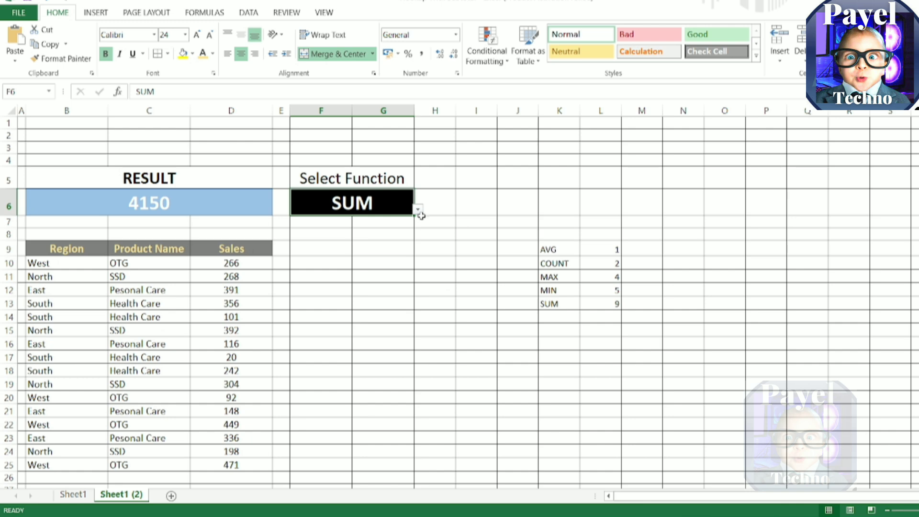
Step: Try AVG, COUNT and MAX one after another in the F6 function drop-down list
left_click(419, 211)
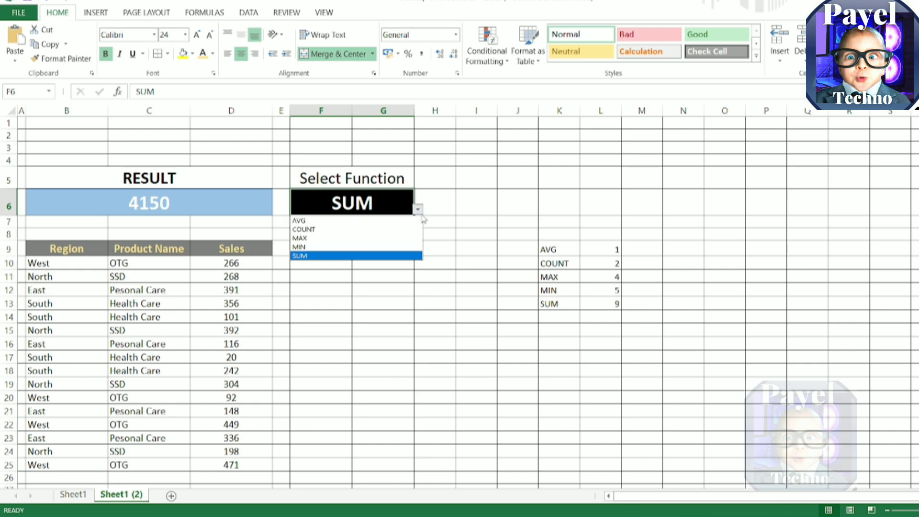
left_click(379, 222)
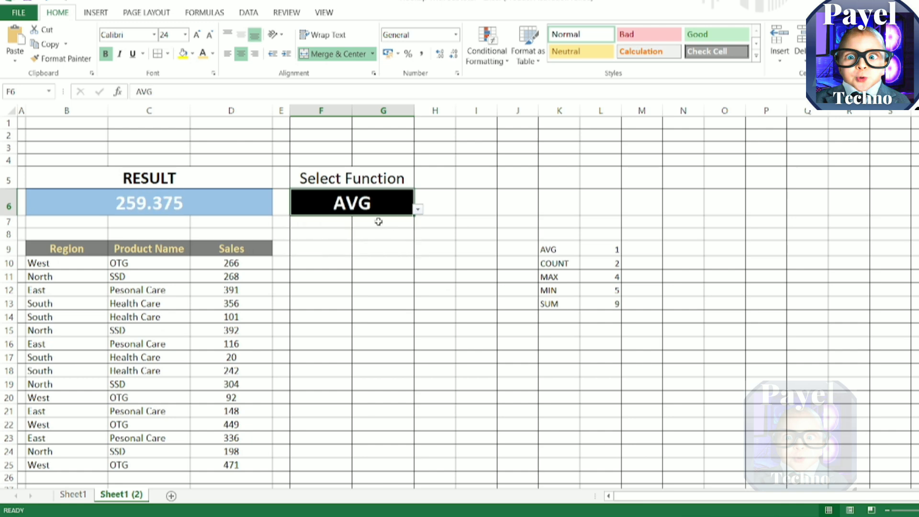
left_click(419, 209)
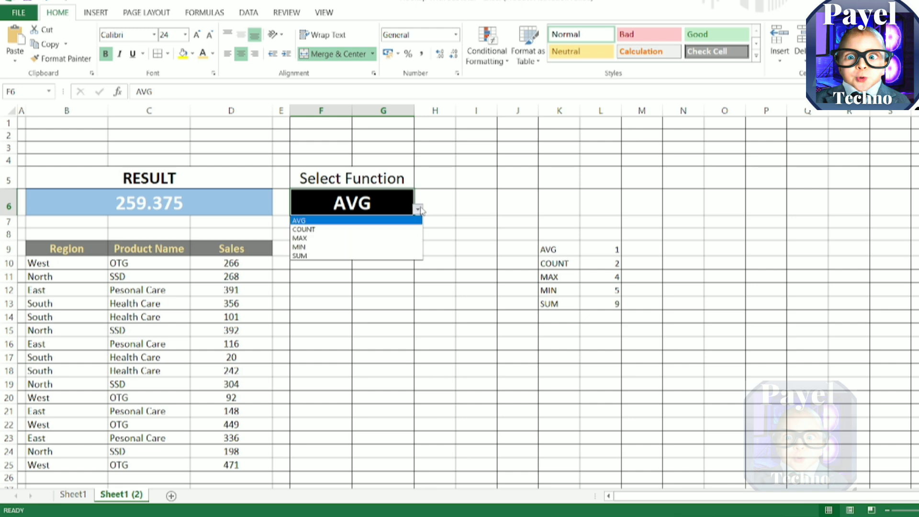
left_click(385, 228)
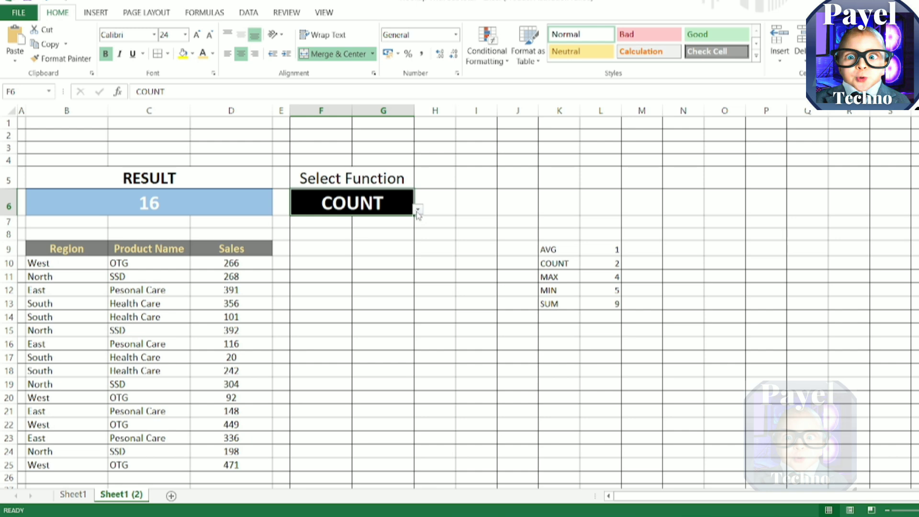
left_click(418, 210)
left_click(400, 238)
Step: Change the North SSD sales value in D15 to 475
left_click(246, 330)
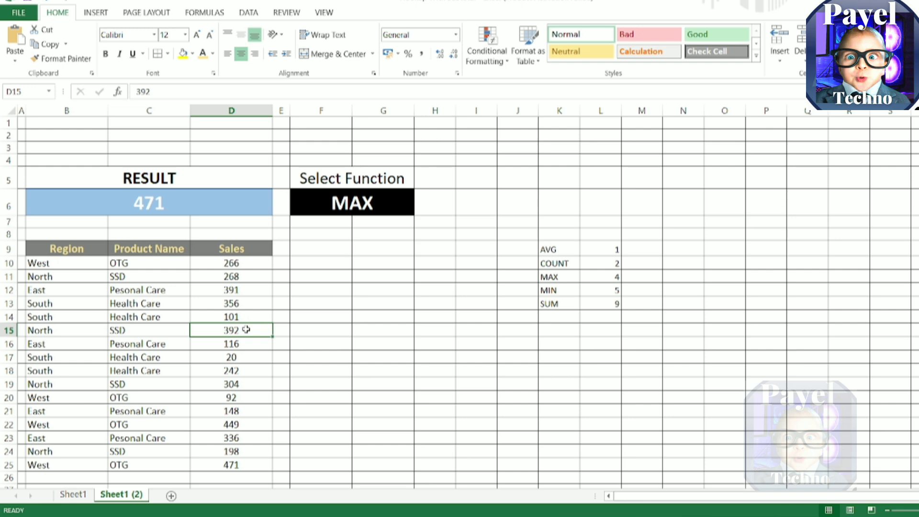
type("475")
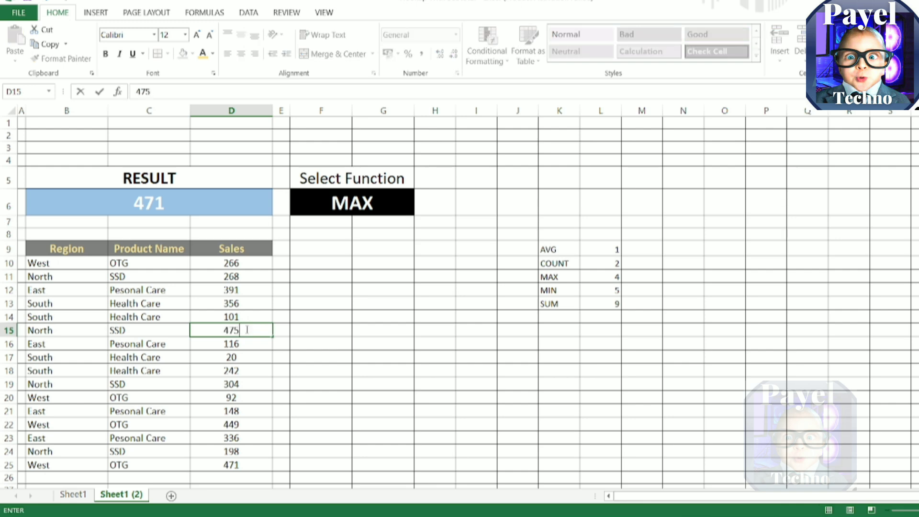
key("Return")
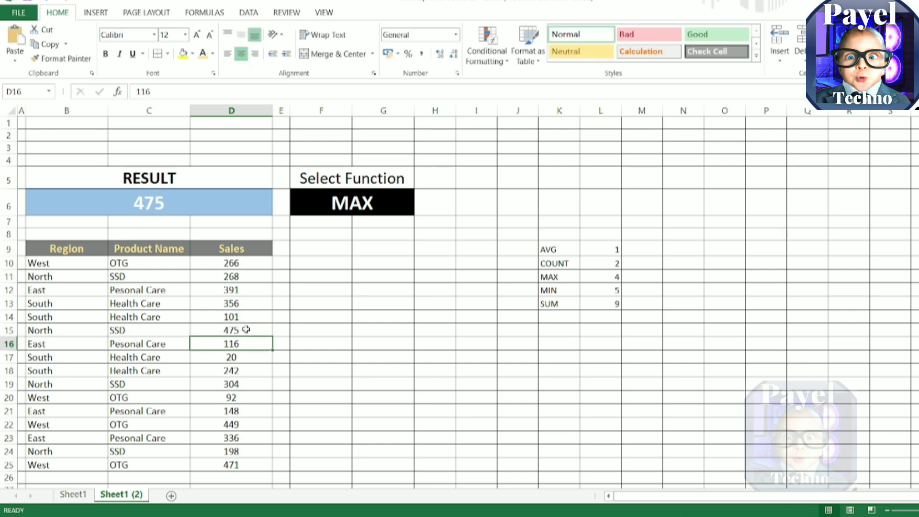
Step: Choose MIN as the function in F6 and change the North SSD sales value in D15 to 15
left_click(339, 207)
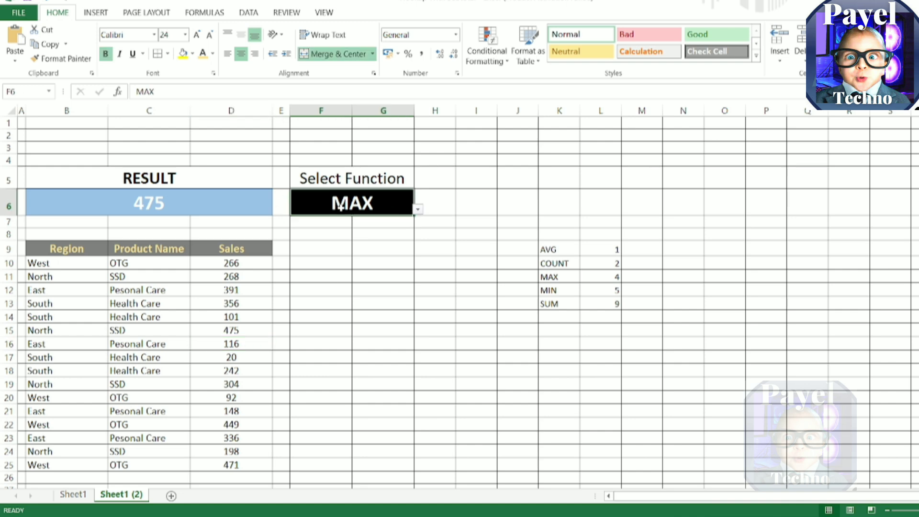
left_click(418, 210)
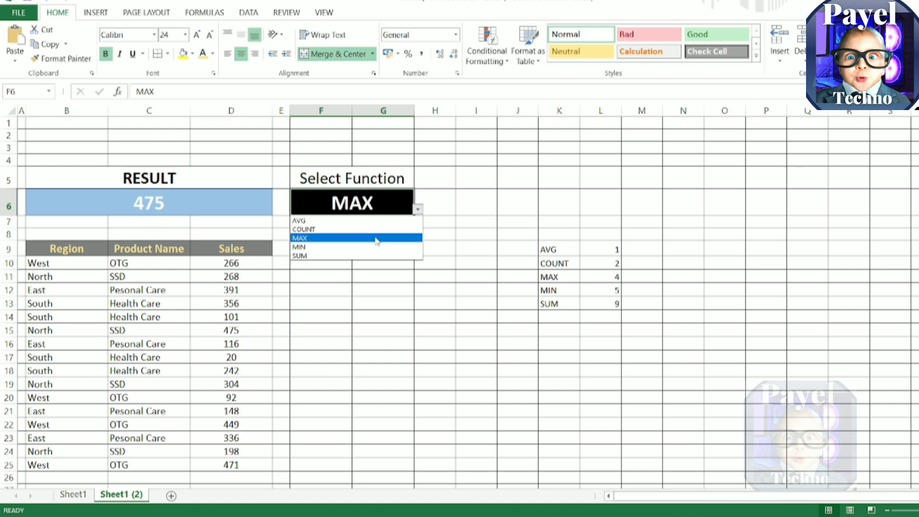
left_click(373, 247)
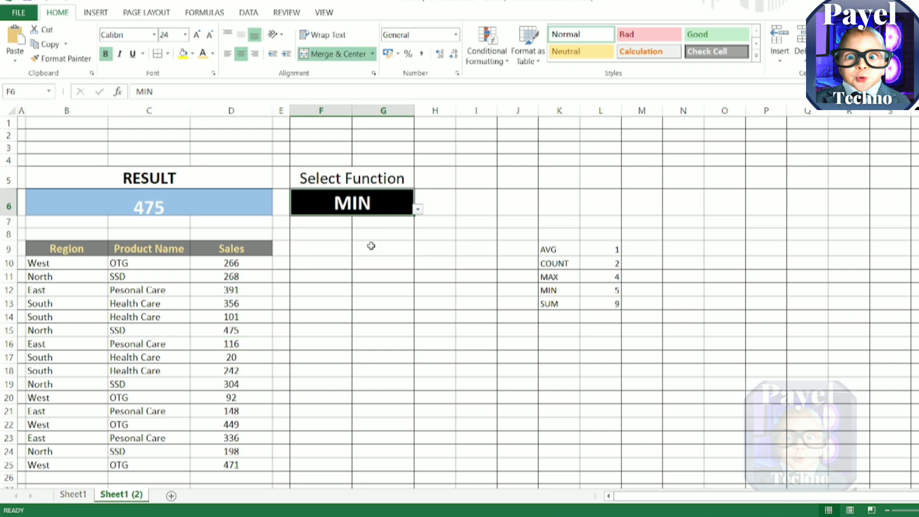
left_click(247, 329)
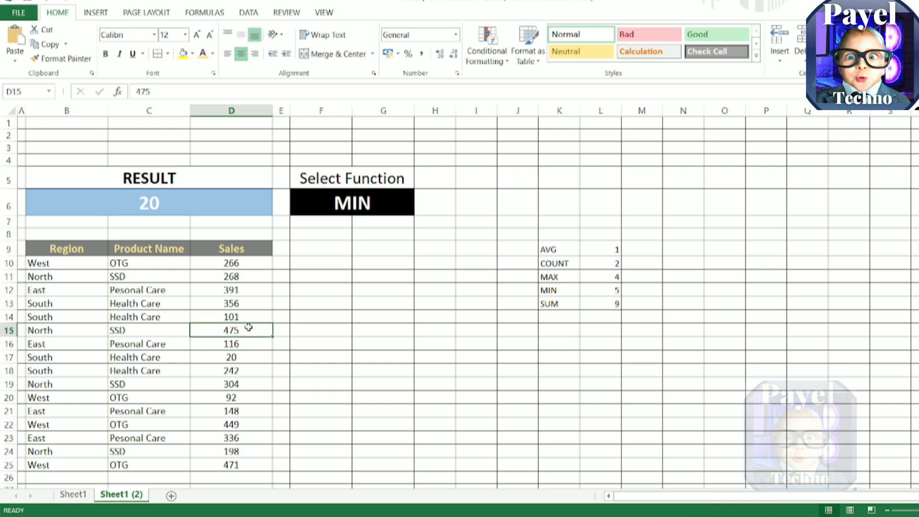
type("15")
key("Return")
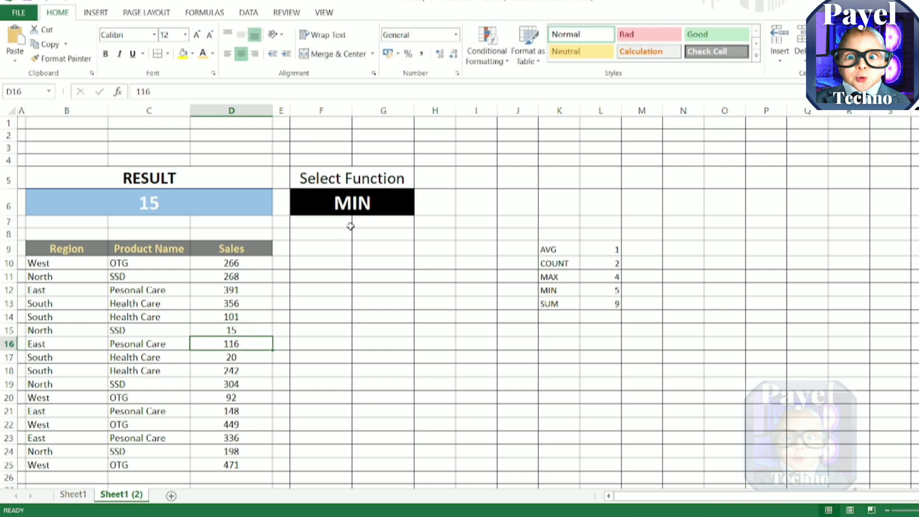
Step: Choose COUNT as the function in the F6 drop-down list
left_click(354, 209)
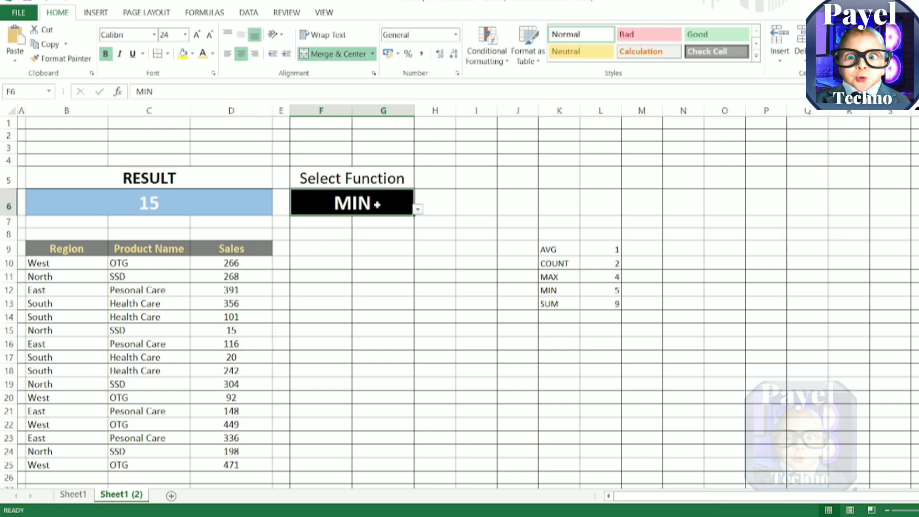
left_click(418, 211)
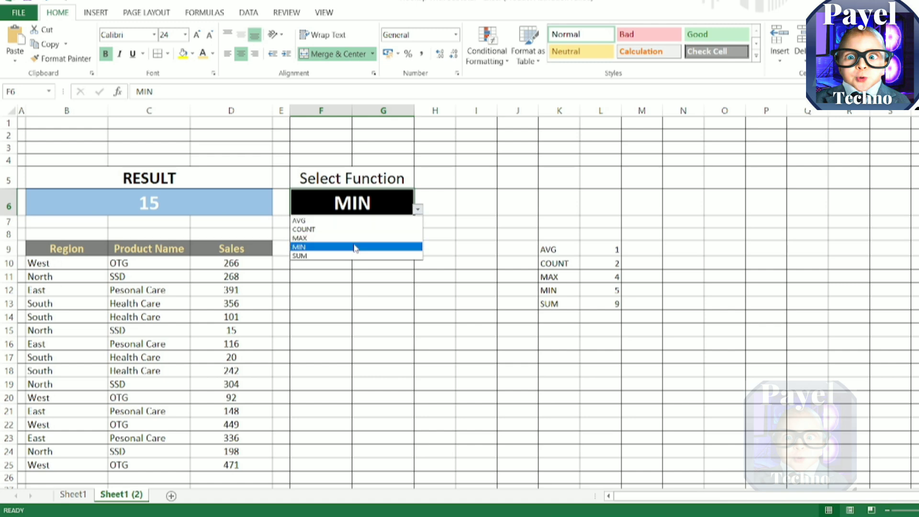
left_click(352, 229)
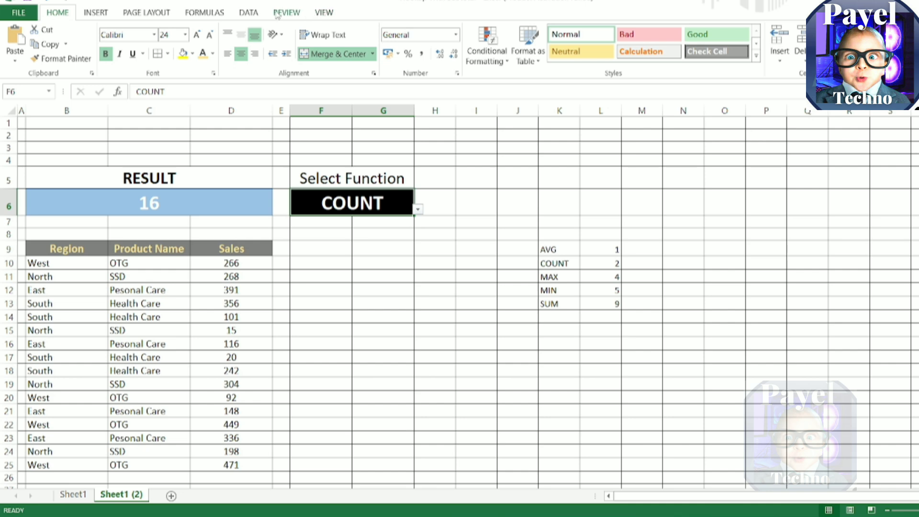
Step: Hide the sheet's gridlines and remove all cell borders from the entire worksheet
left_click(324, 13)
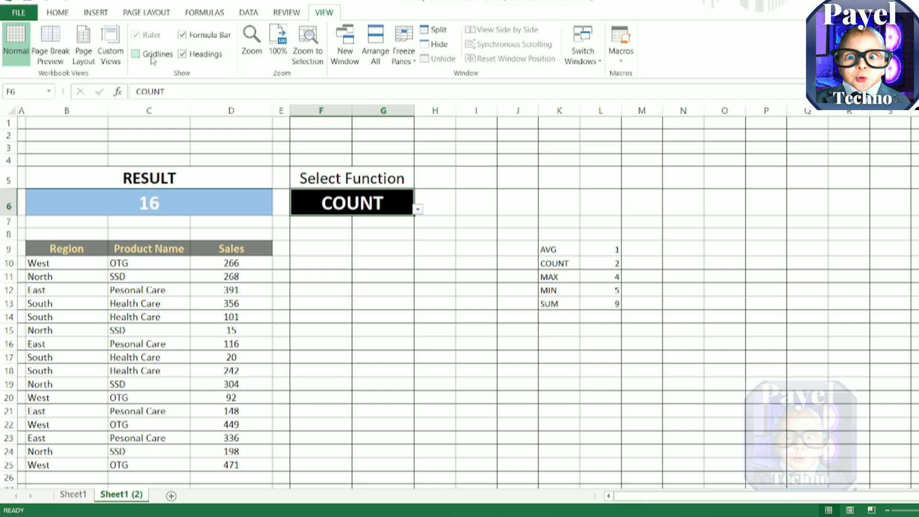
left_click(12, 112)
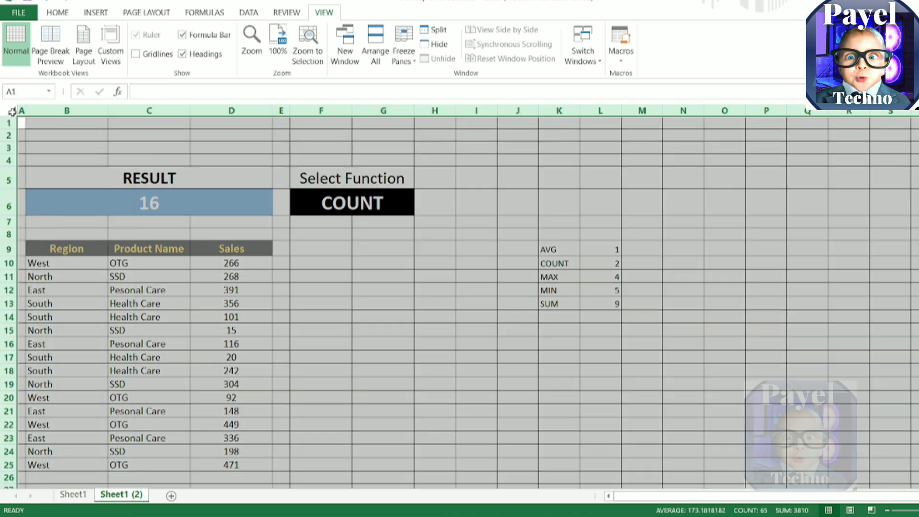
left_click(61, 17)
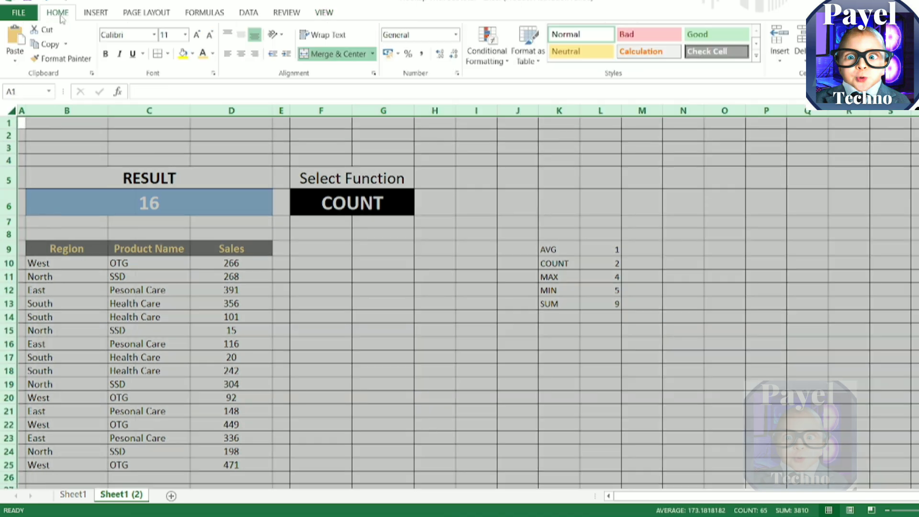
left_click(168, 54)
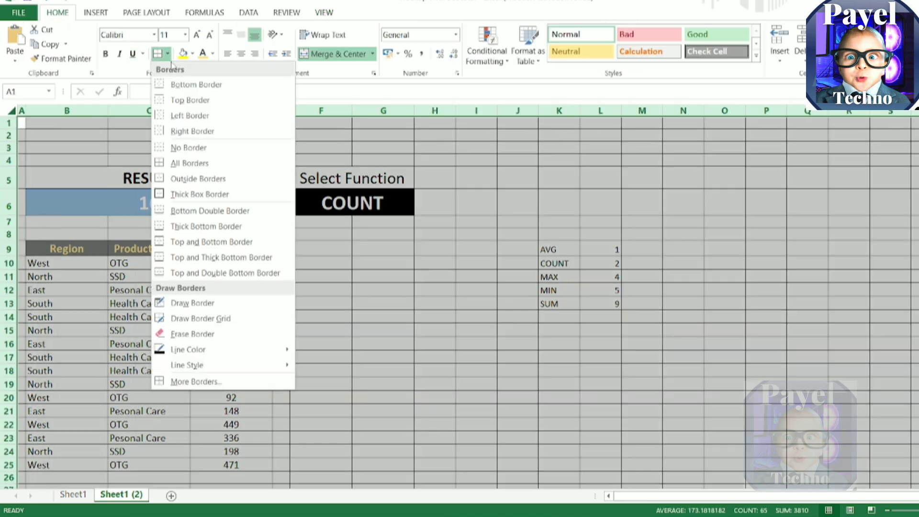
left_click(191, 148)
left_click(410, 185)
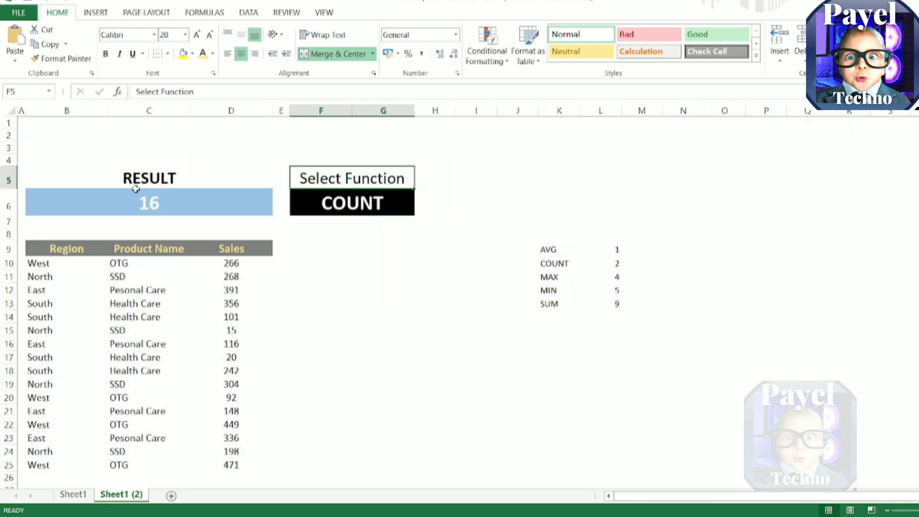
Step: Apply all borders to the RESULT block in B5:D6 and the Select Function block in F5:G6
left_click_drag(121, 181, 241, 199)
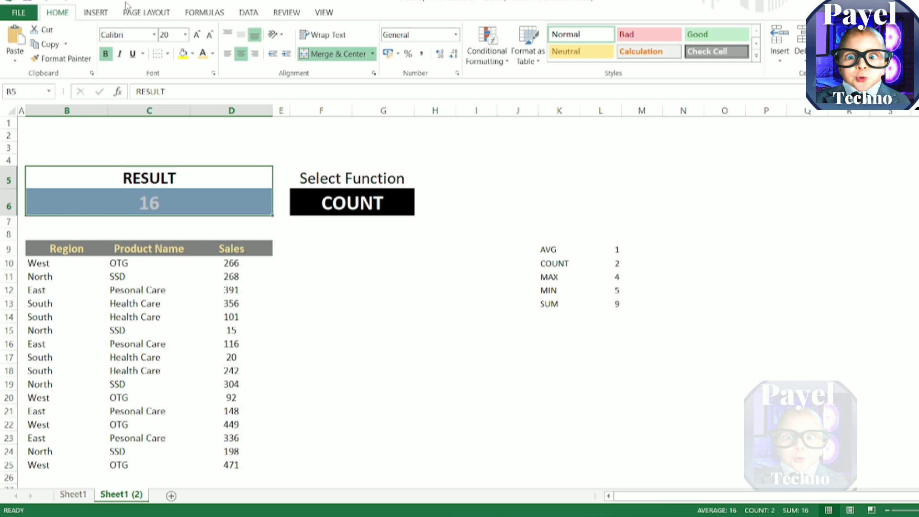
left_click(168, 53)
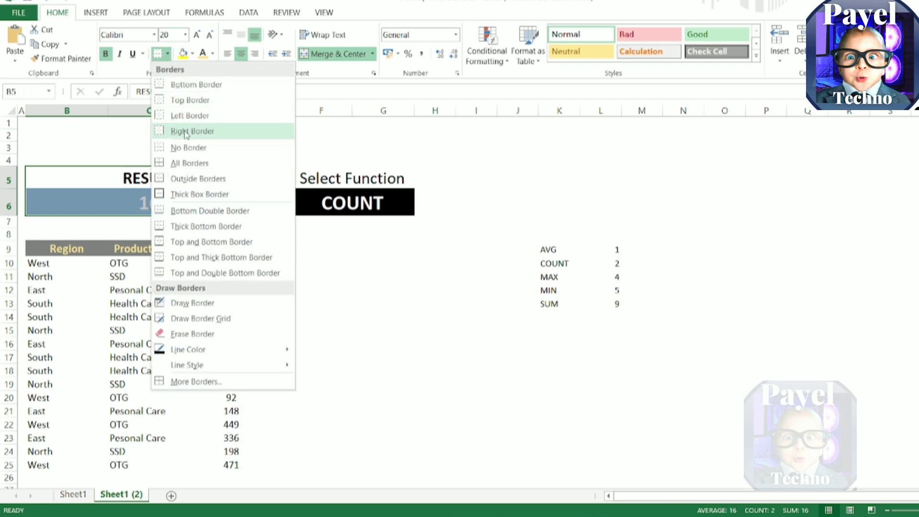
left_click(194, 163)
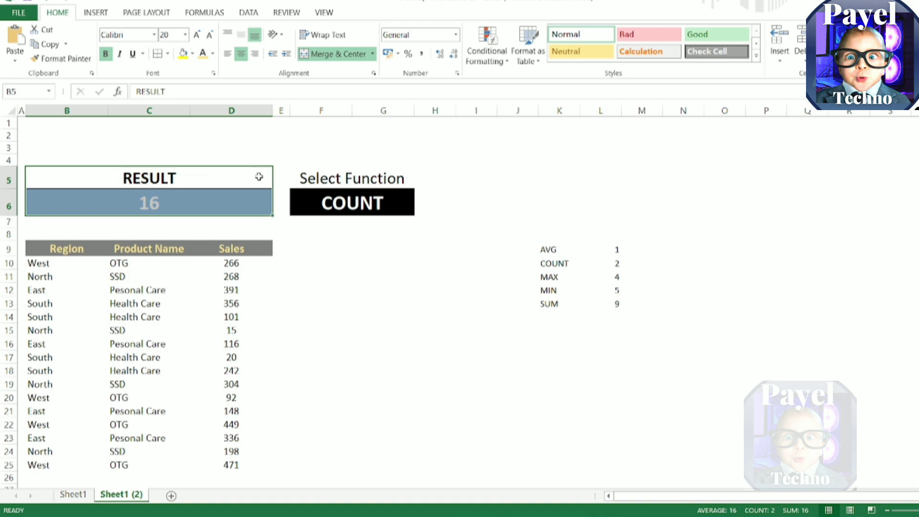
left_click(330, 180)
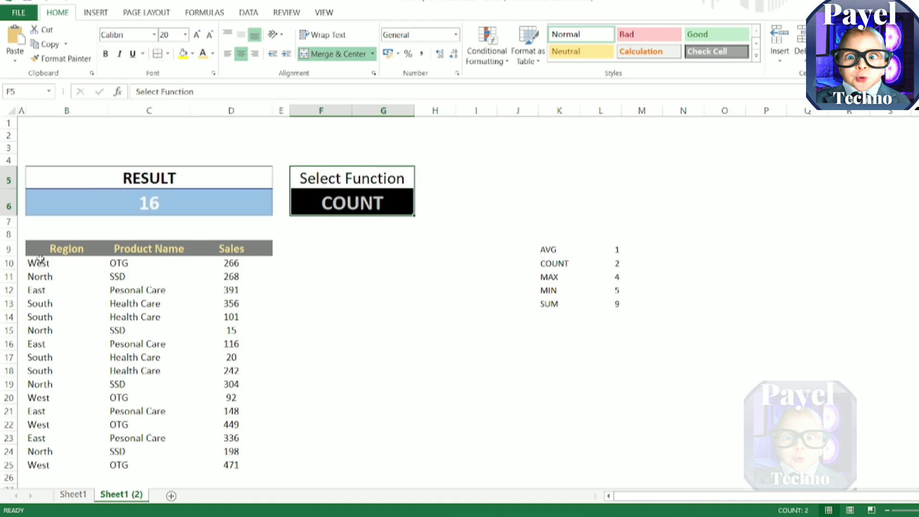
Step: Apply all borders to the Region, Product Name and Sales table in B9:D25
left_click_drag(38, 249, 214, 459)
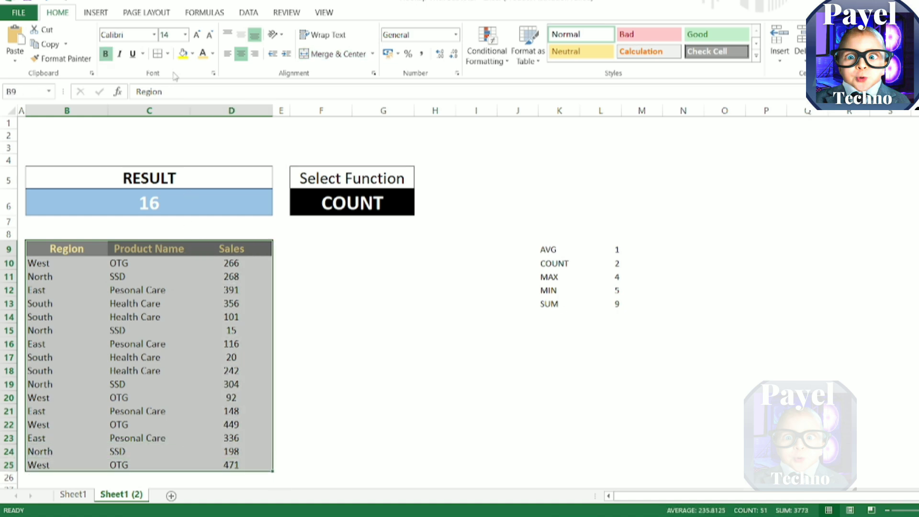
left_click(158, 53)
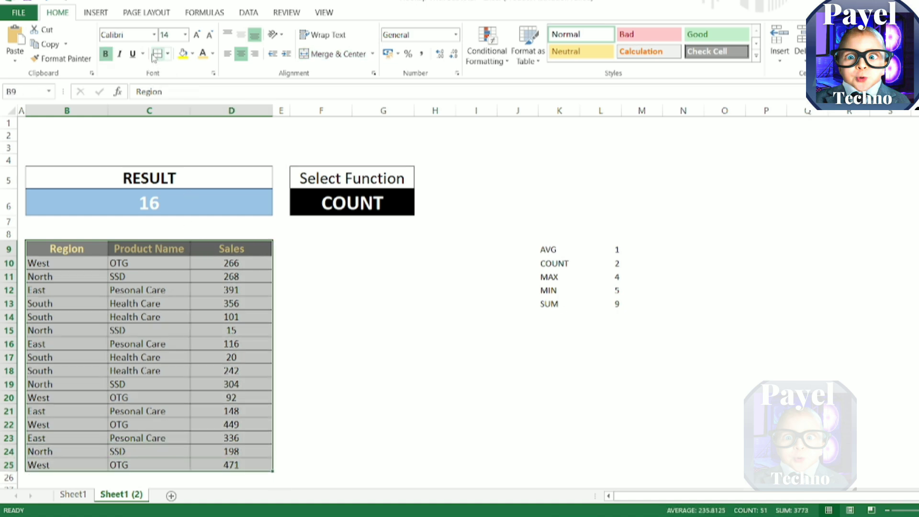
left_click(603, 144)
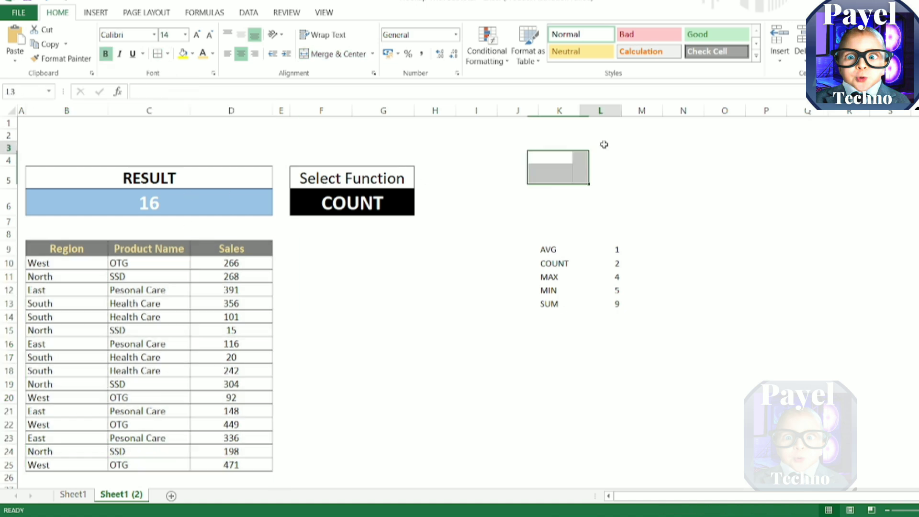
Step: Hide the function lookup list's contents by giving J9:L13 the custom number format ;;;
left_click(538, 244)
left_click_drag(537, 244, 620, 308)
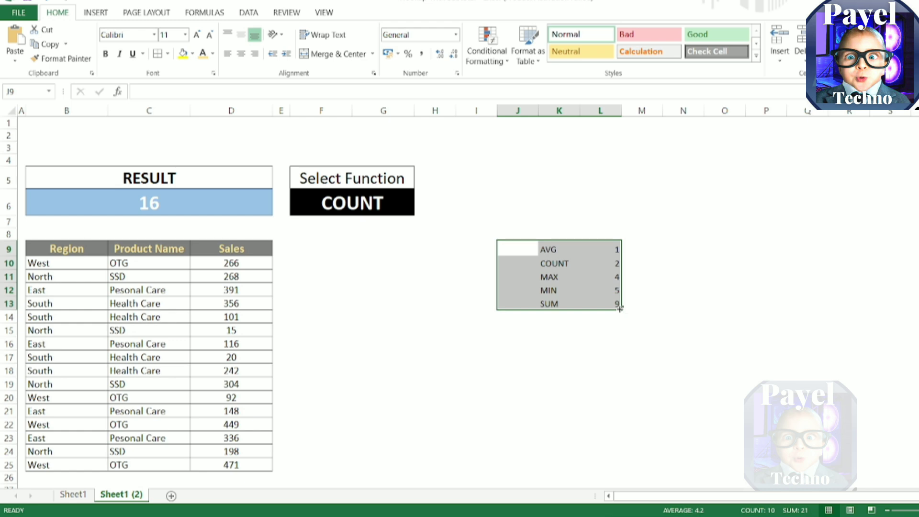
key("ctrl+1")
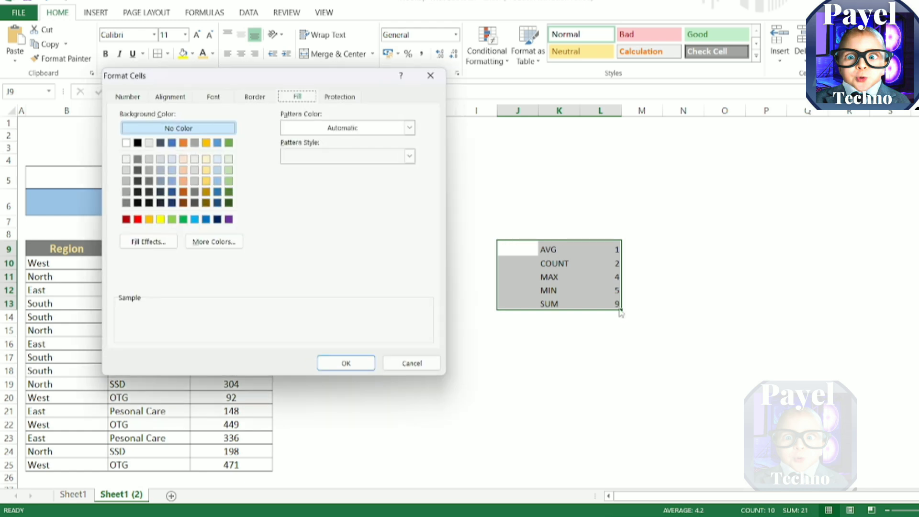
left_click(132, 96)
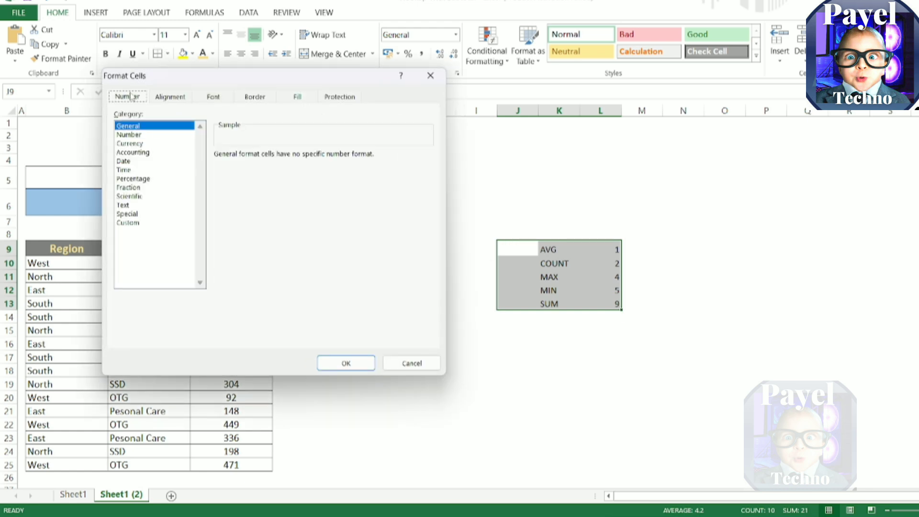
left_click(135, 215)
left_click(136, 222)
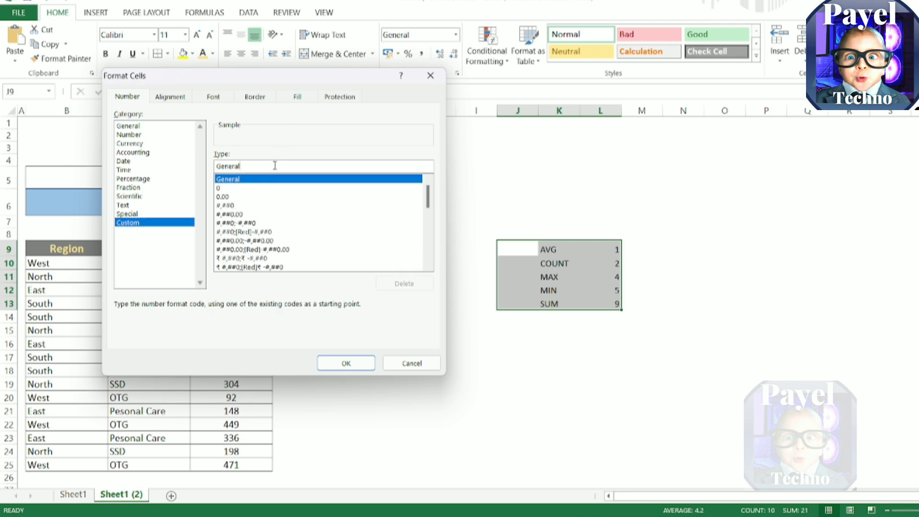
key("BackSpace")
key("BackSpace")
key("BackSpace")
key("BackSpace")
key("BackSpace")
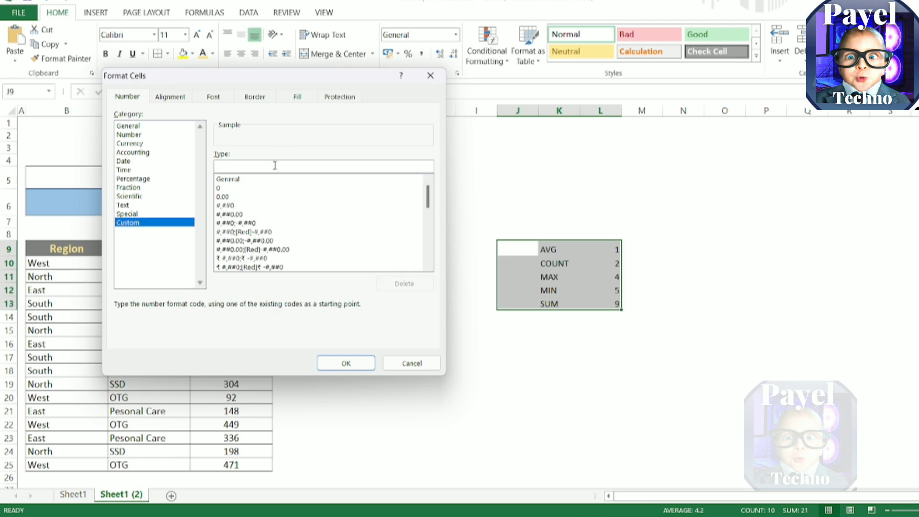
type(";;;")
left_click(346, 363)
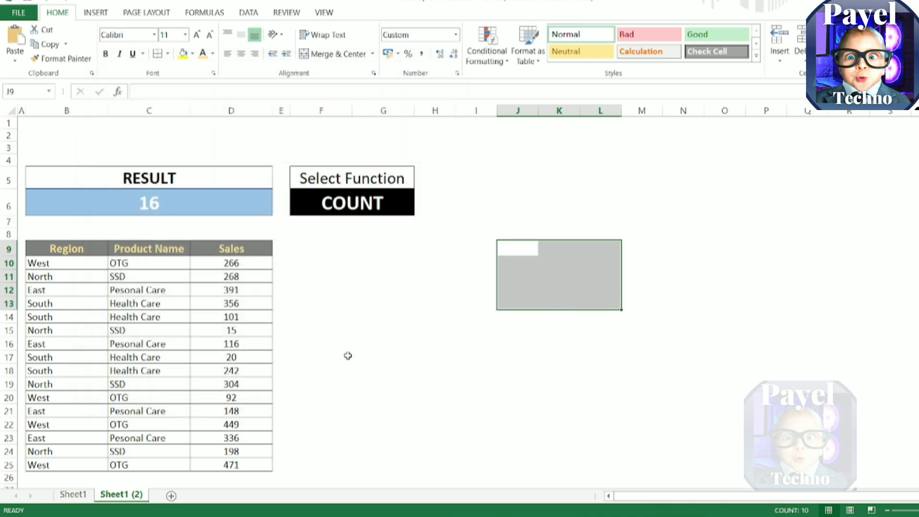
Step: Try AVG, SUM and COUNT one after another in the F6 function drop-down list
left_click(380, 203)
left_click(418, 209)
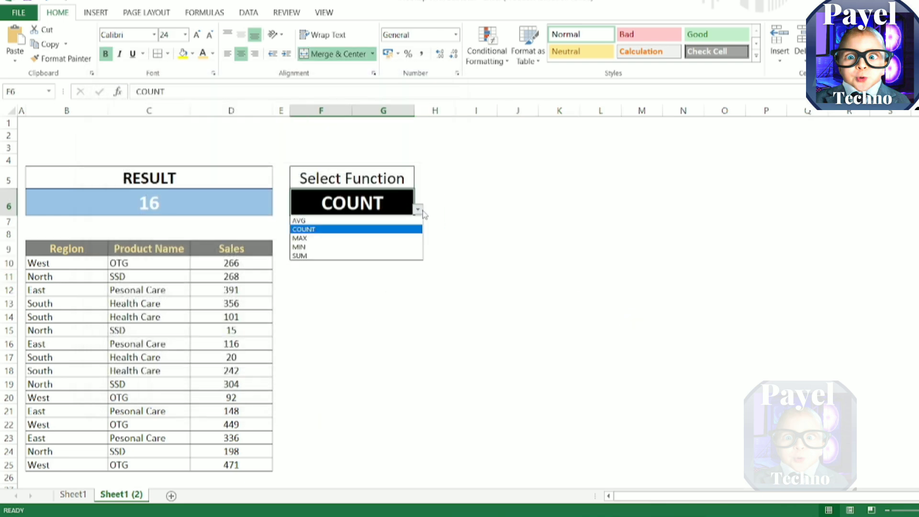
left_click(391, 221)
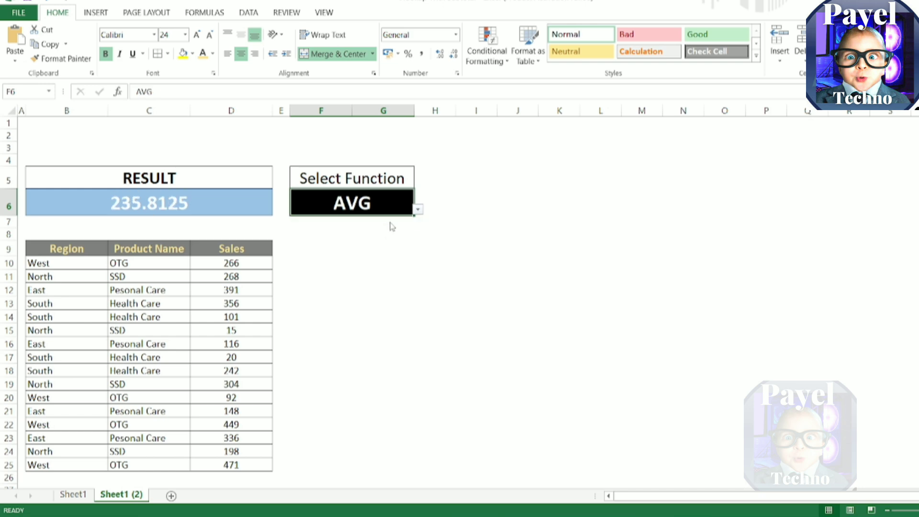
left_click(419, 211)
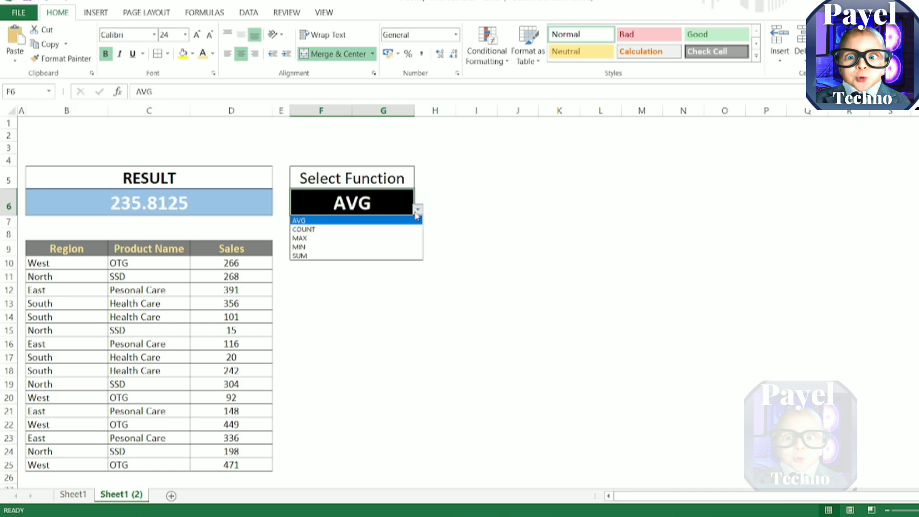
left_click(400, 257)
left_click(418, 209)
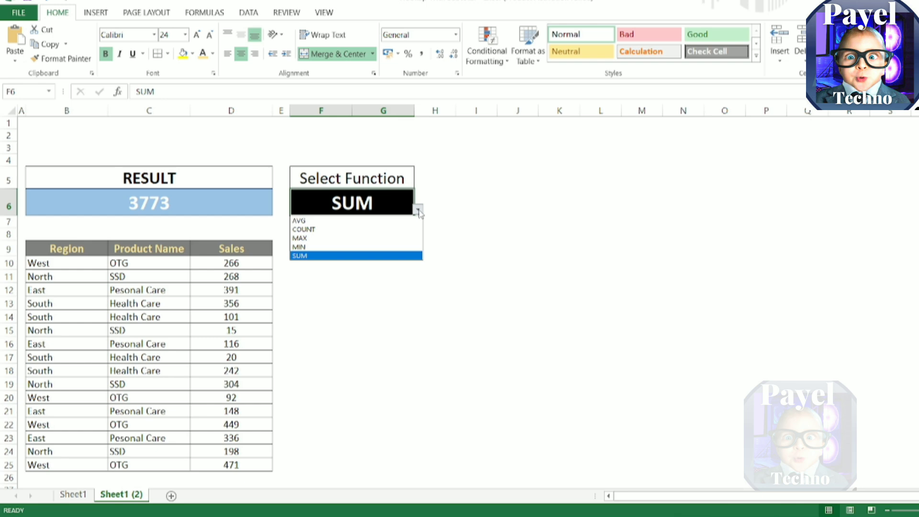
left_click(398, 230)
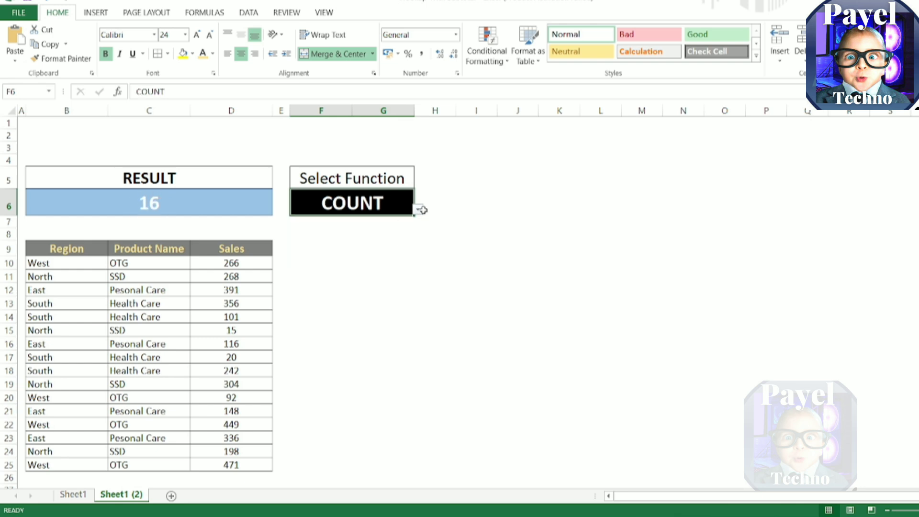
Step: Choose SUM as the function in the F6 drop-down list
left_click(418, 209)
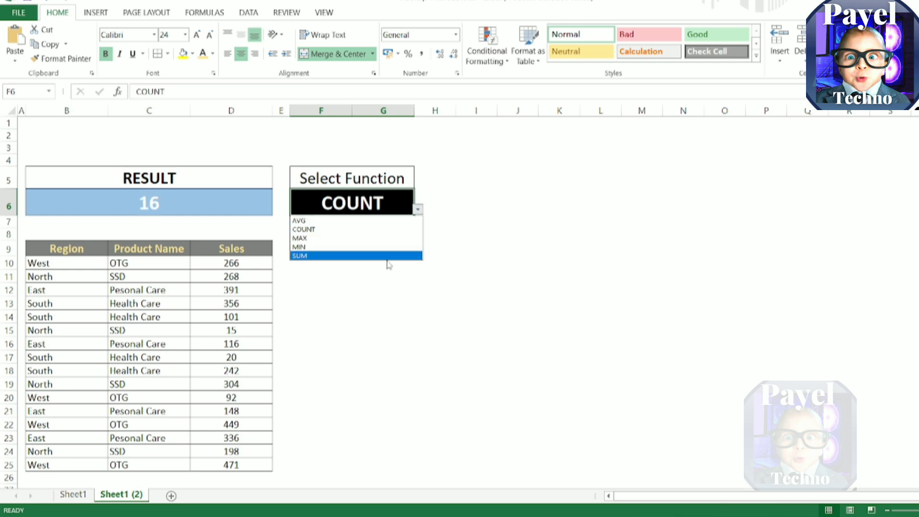
key("Escape")
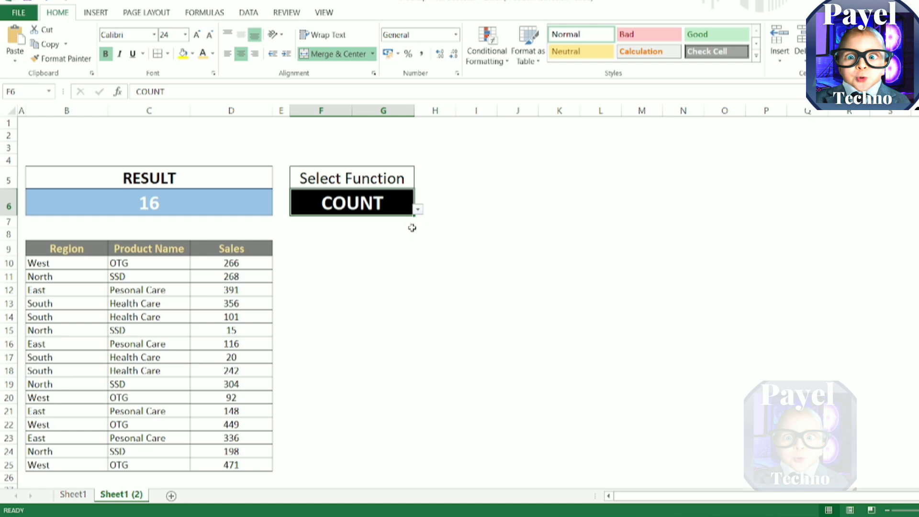
left_click(417, 208)
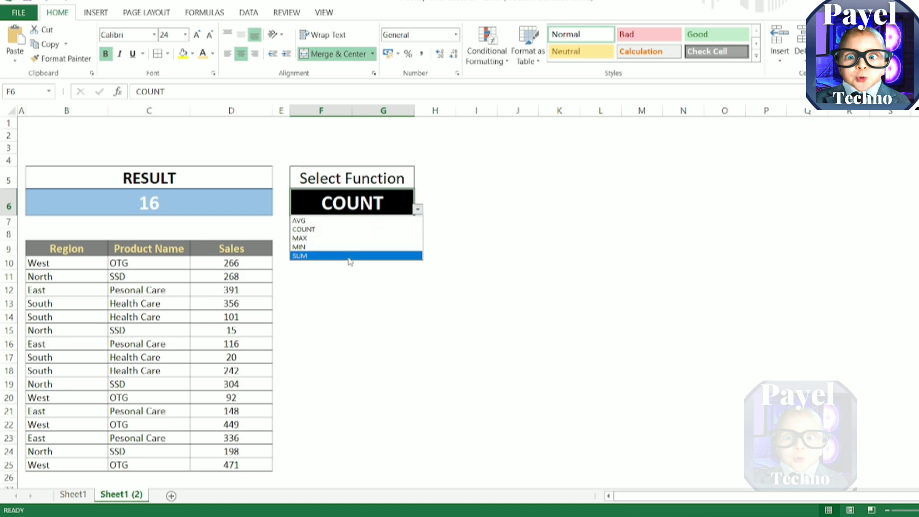
left_click(350, 256)
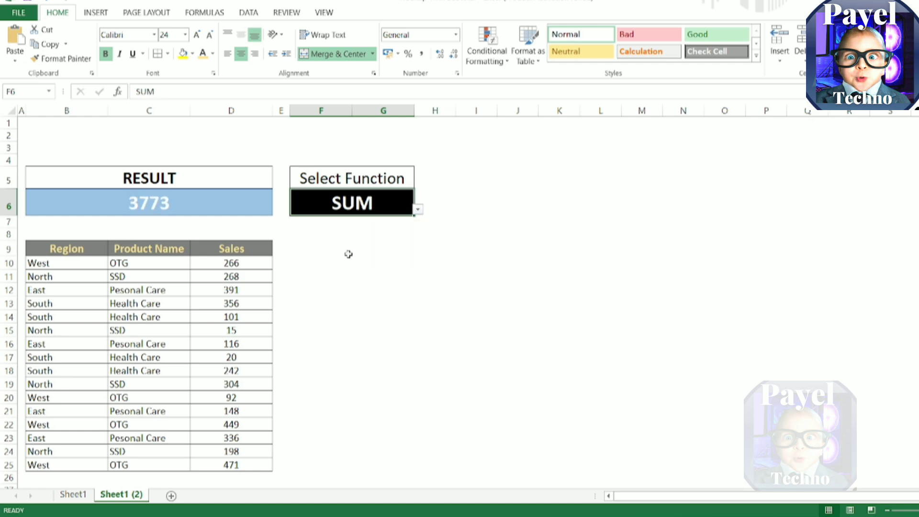